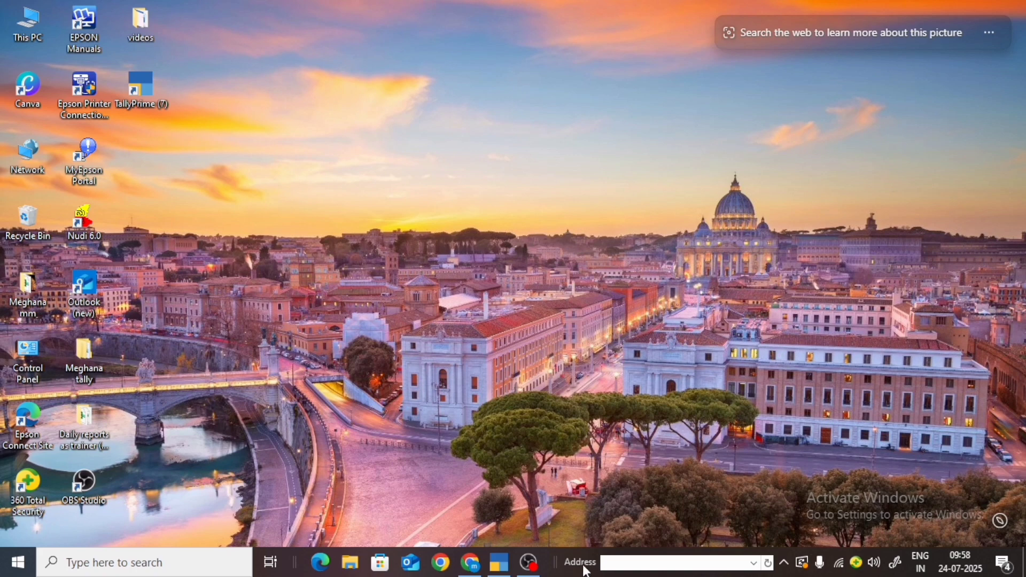
Step: Switch to TallyPrime and open the SBI Current A/c ledger for alteration
left_click(498, 562)
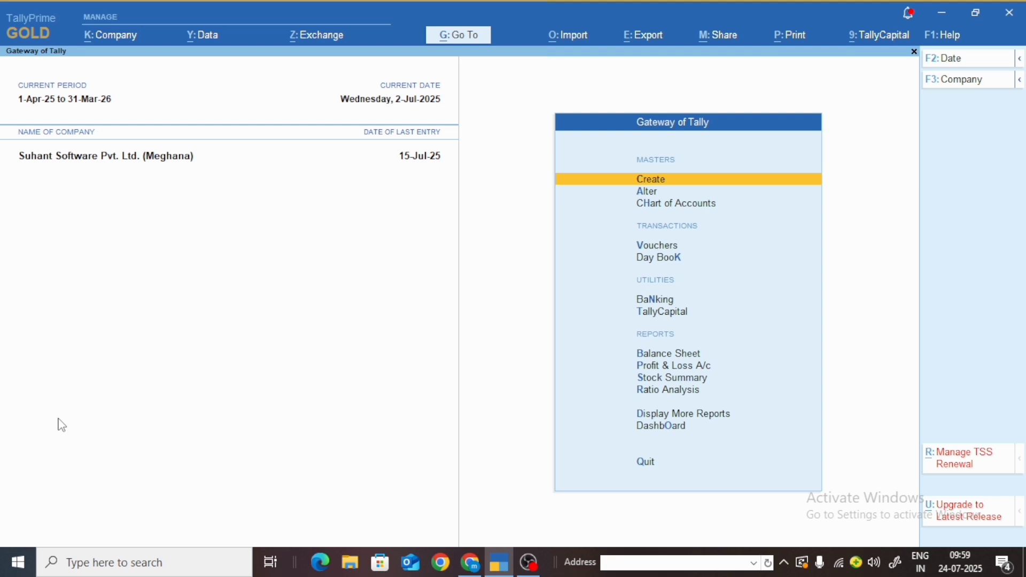
key("Down")
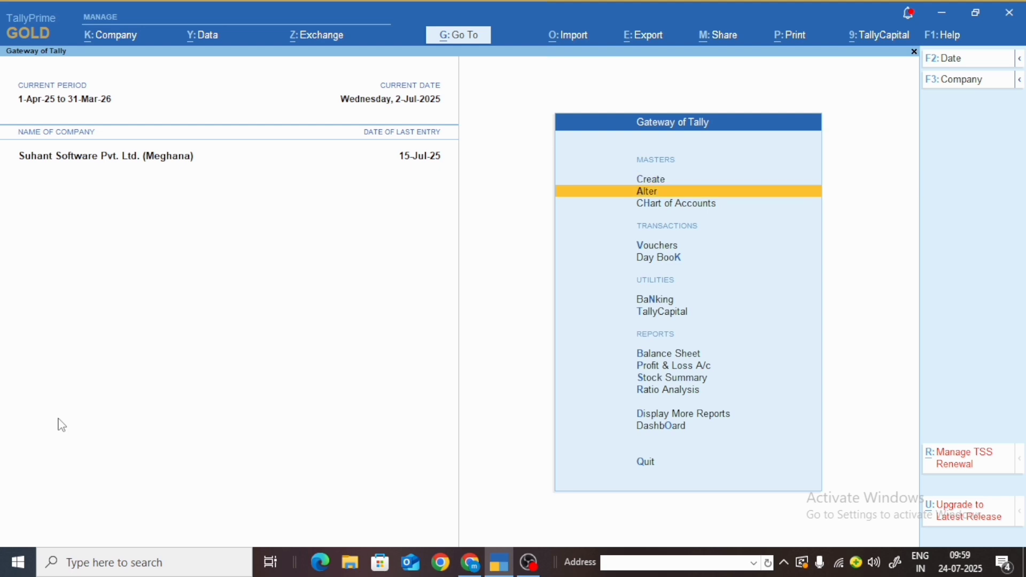
key("Return")
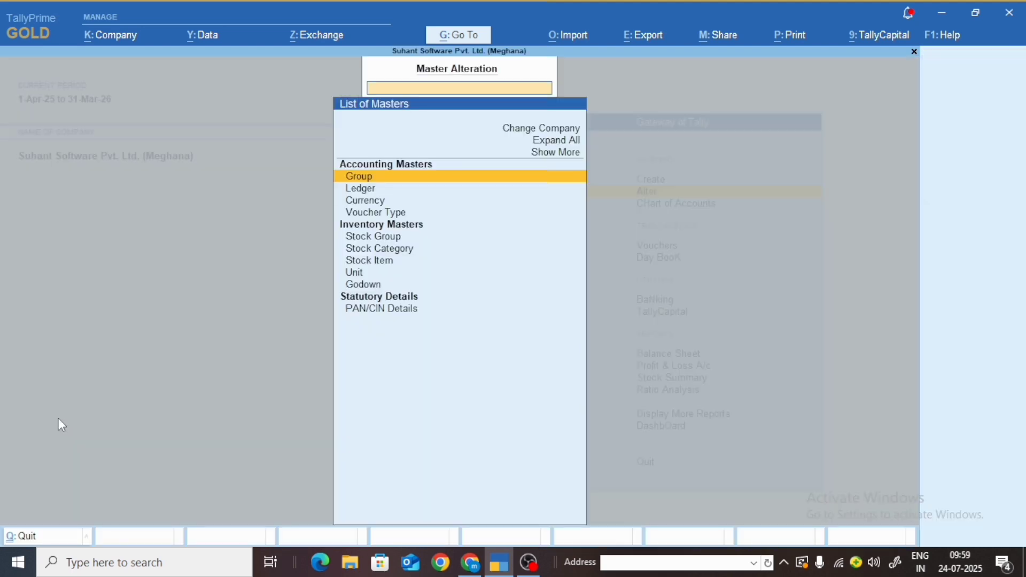
key("Down")
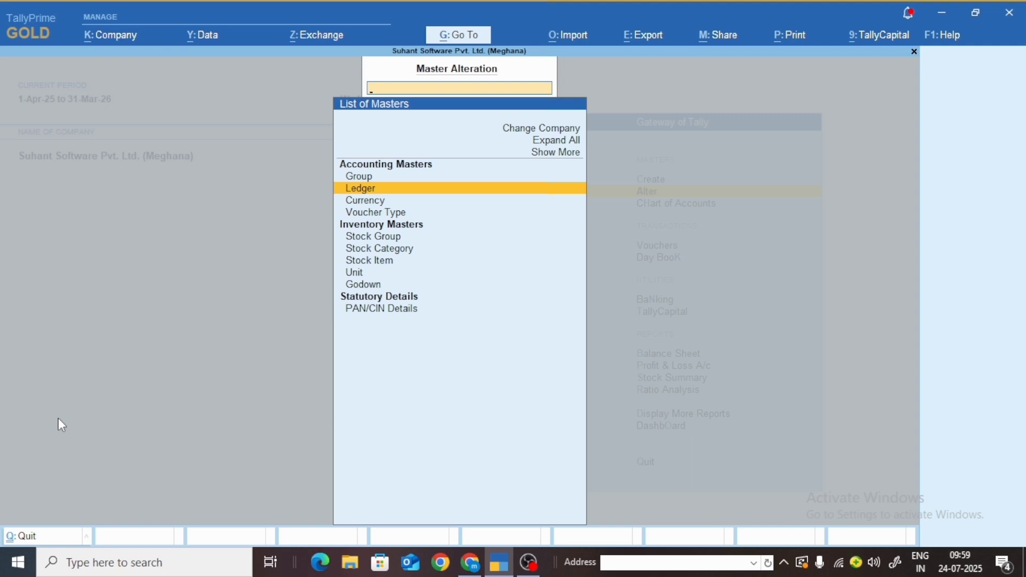
key("Return")
type("Sbi")
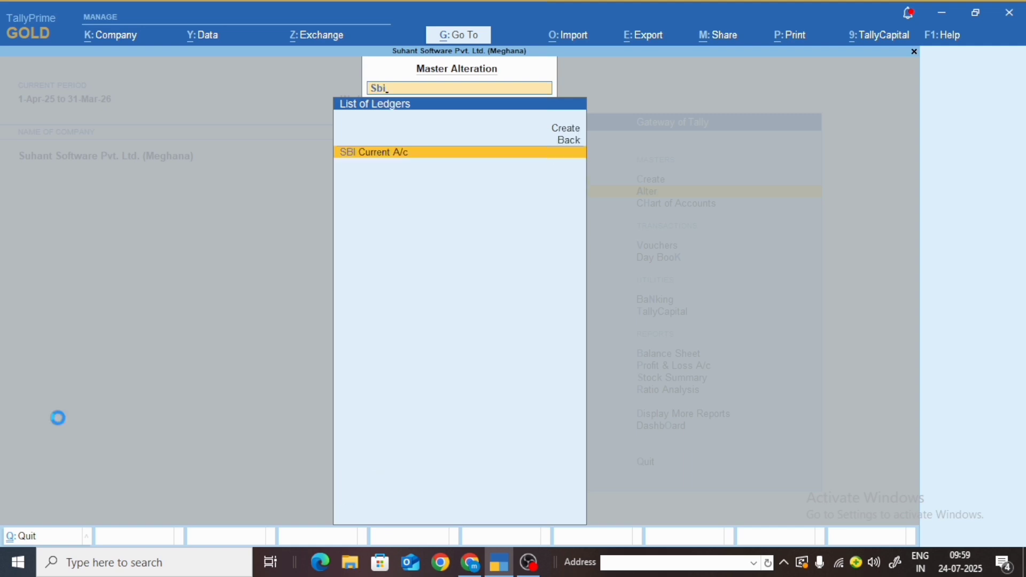
key("Return")
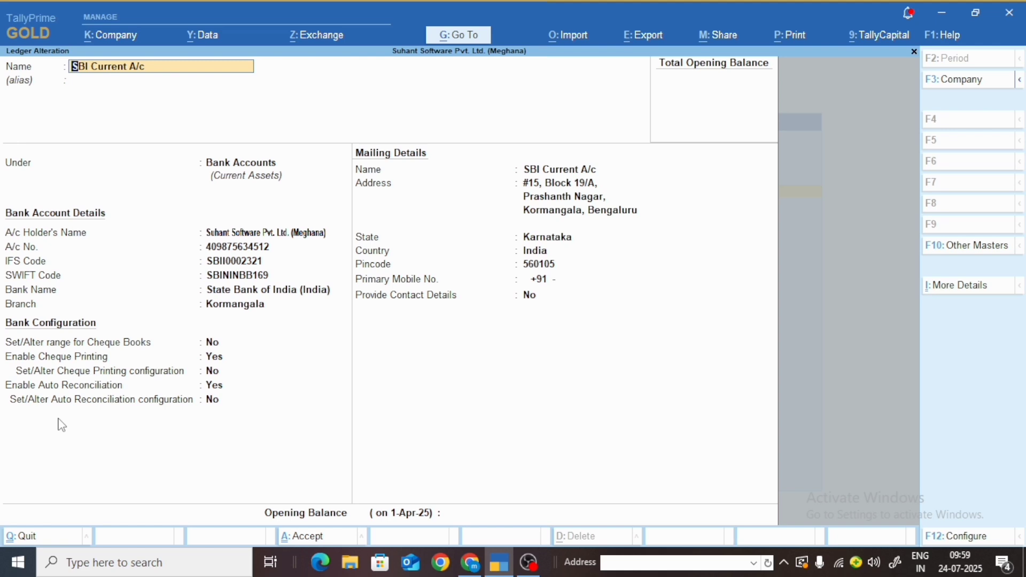
Step: Set the ledger's Set/Alter Cheque Printing configuration to Yes and choose CTS Format 3 as the cheque format
key("Return")
key("Return")
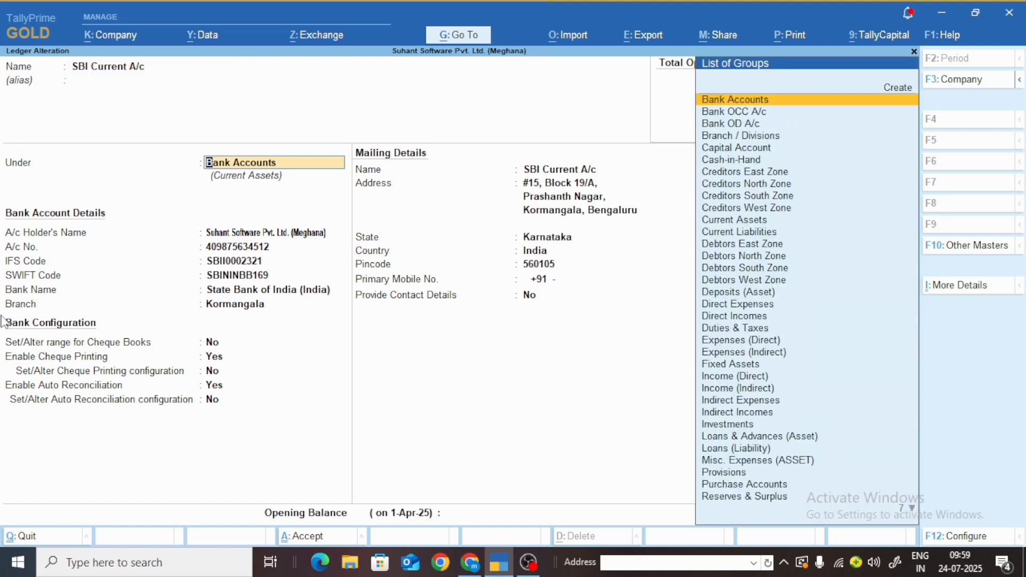
left_click(209, 356)
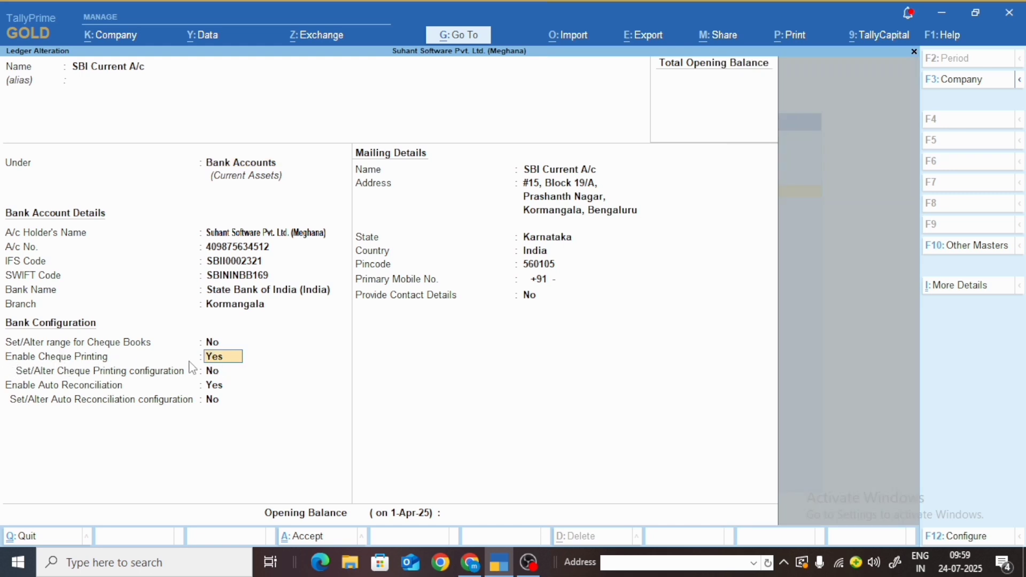
key("Return")
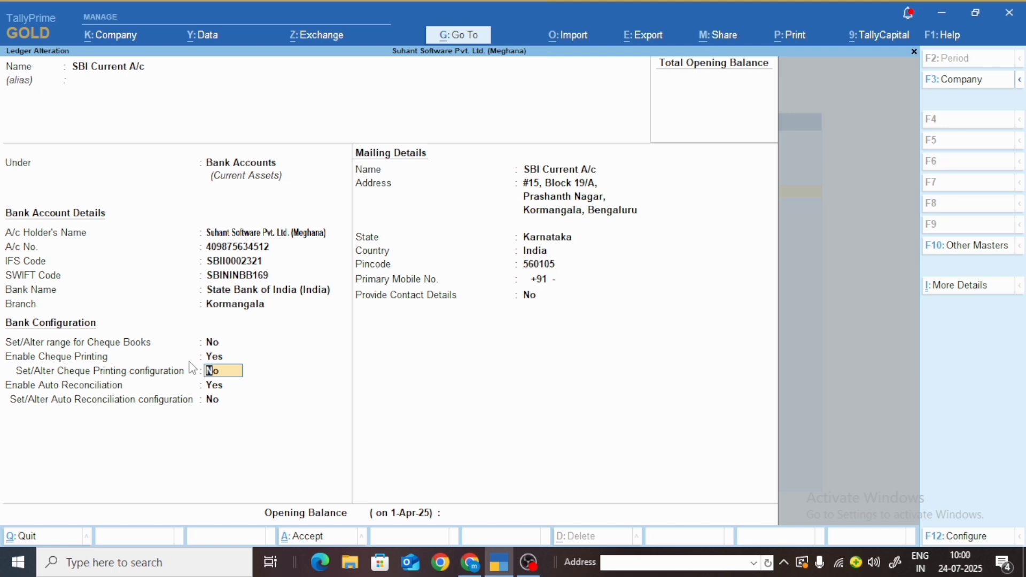
type("yes")
key("Return")
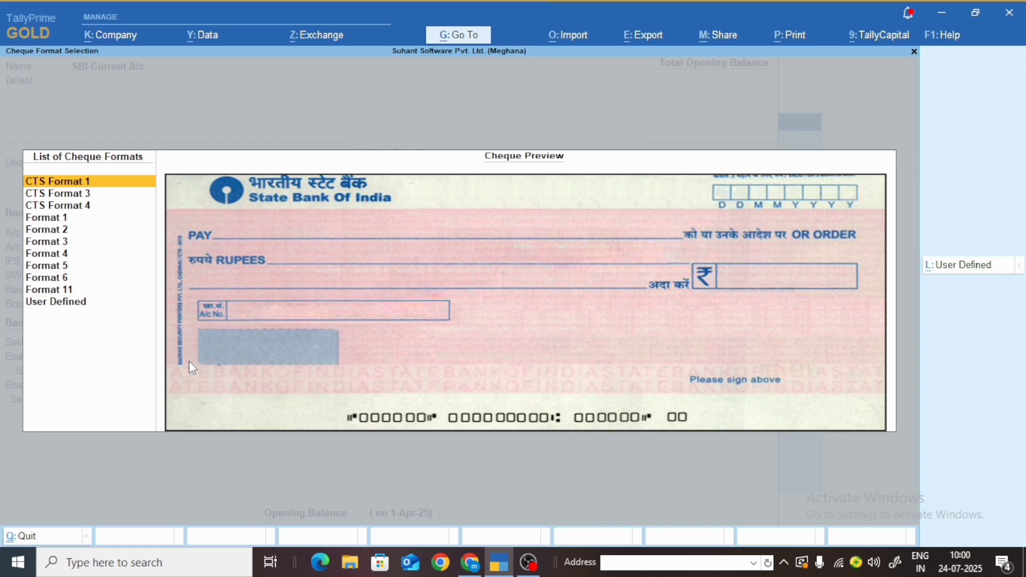
key("Down")
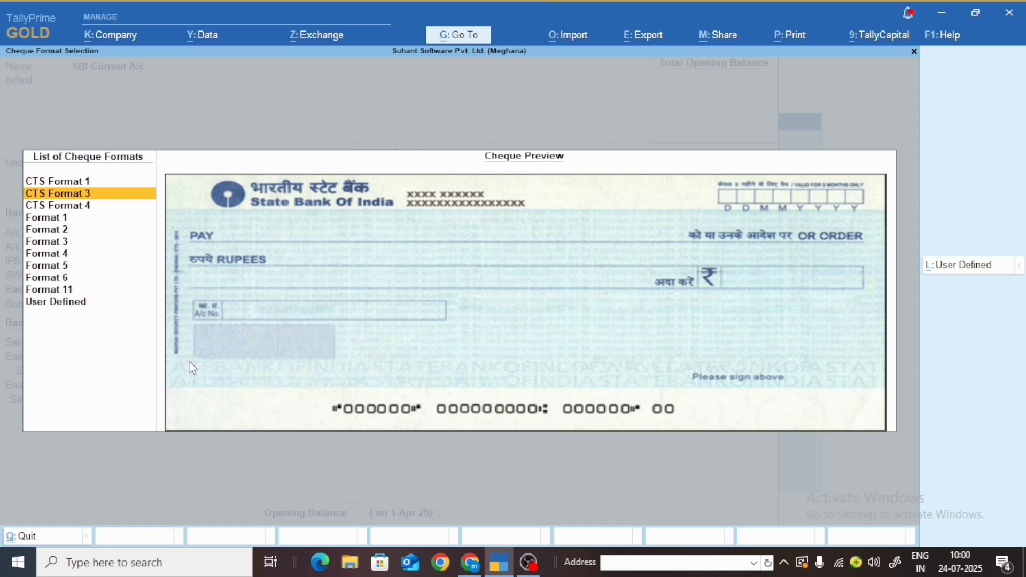
key("Return")
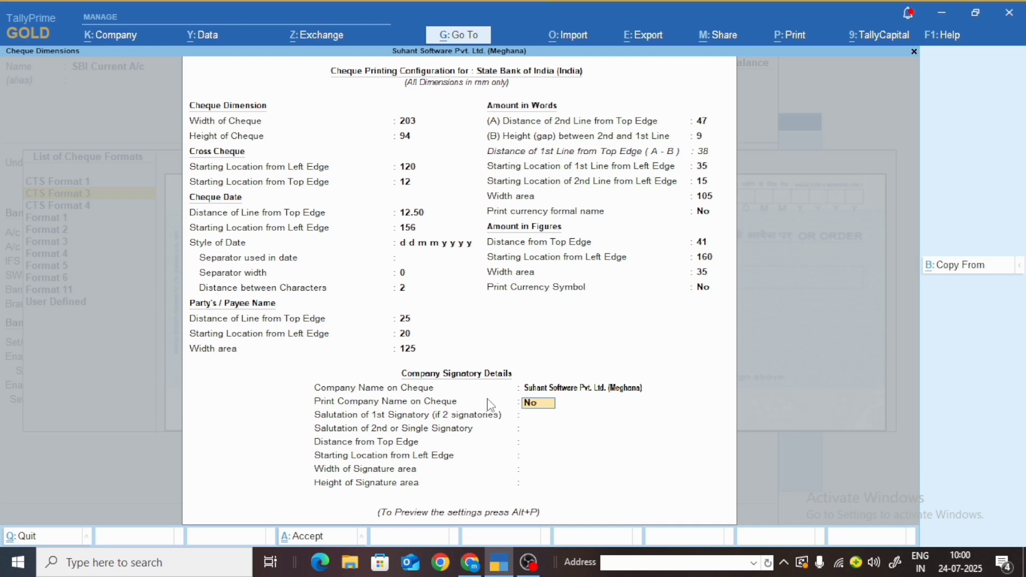
Step: Set Print Company Name on Cheque to Yes, keep the default signatory details, and open the sample cheque's print options
type("ye")
key("Return")
key("Return")
key("Return")
key("Return")
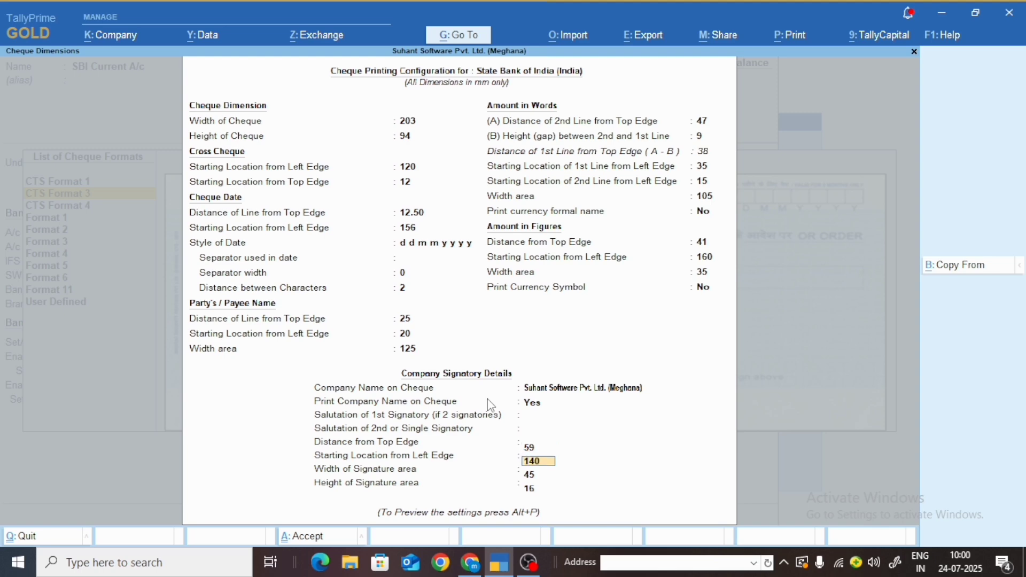
key("Return")
key("Return")
key("Return")
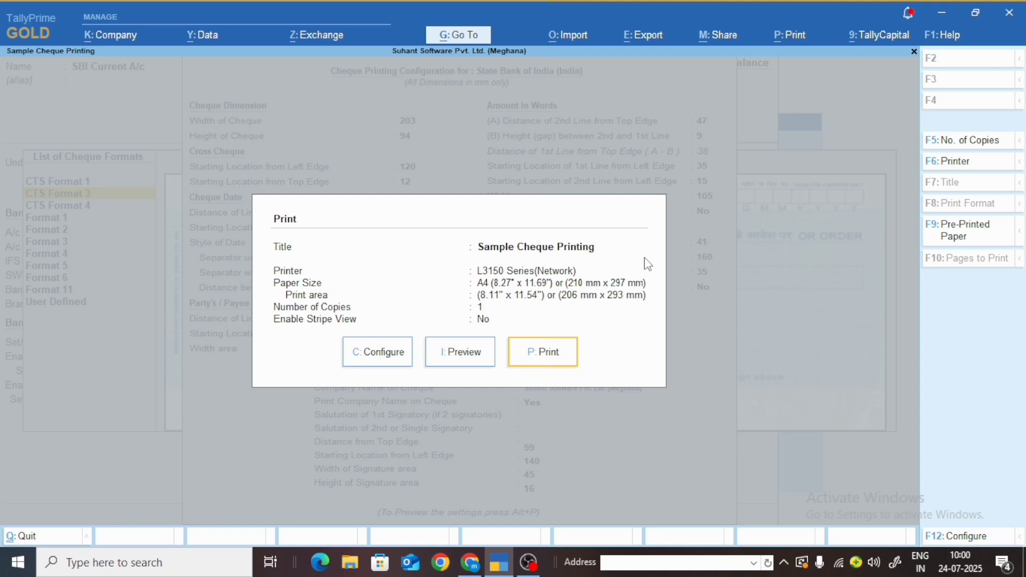
Step: Preview the sample cheque at enlarged size, and close the preview and the cheque configuration
key("Left")
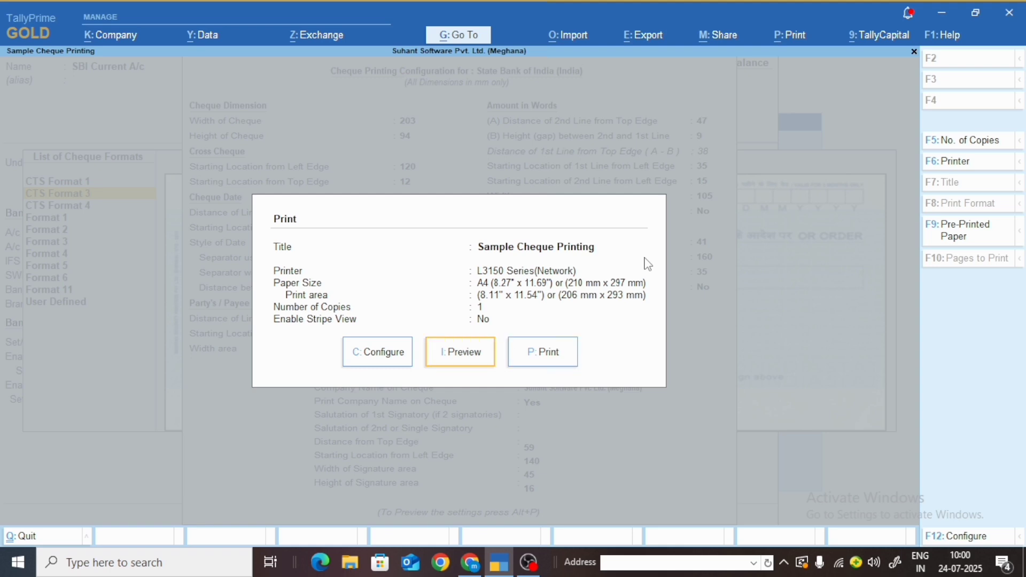
key("Return")
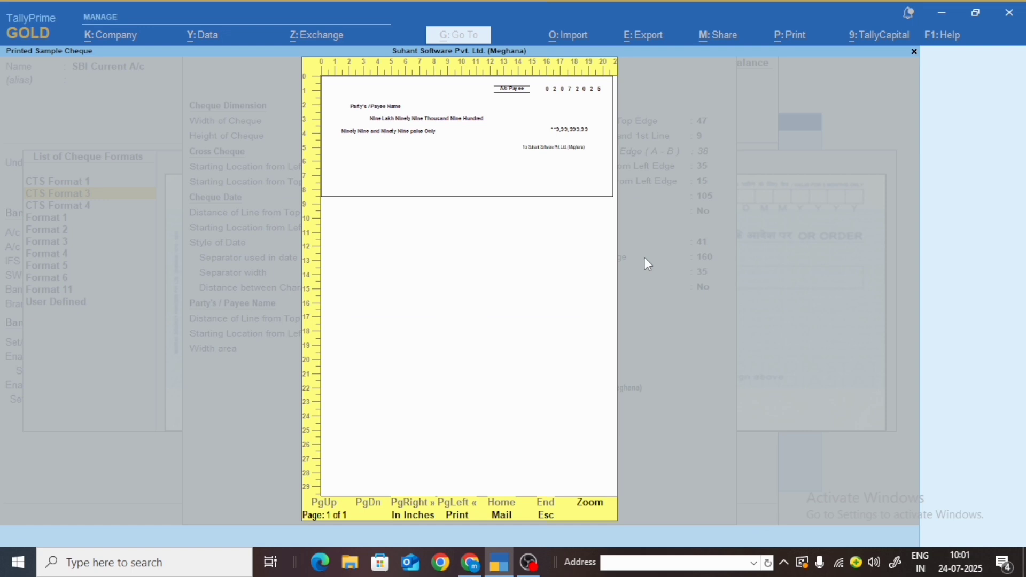
key("alt+z")
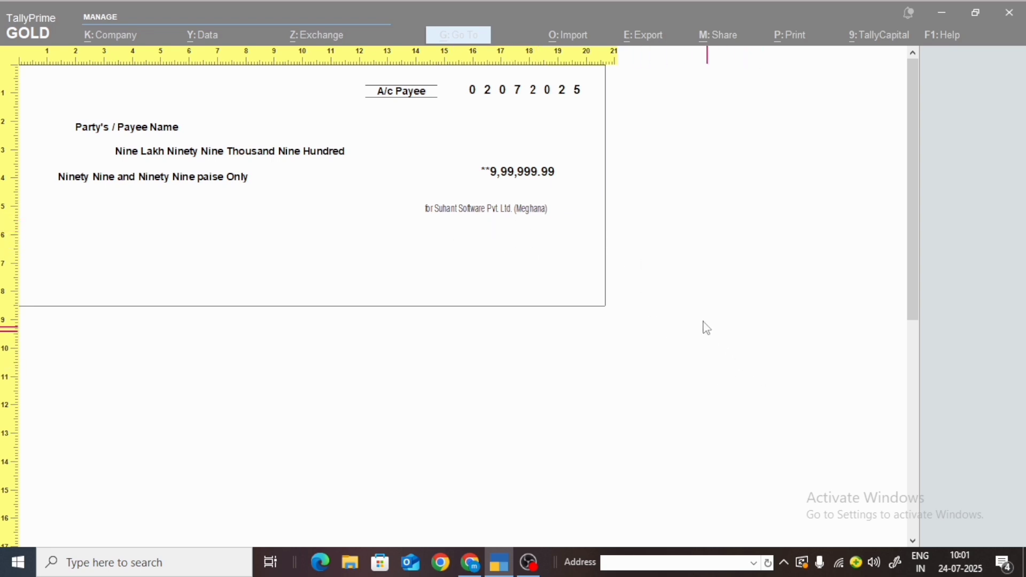
key("Escape")
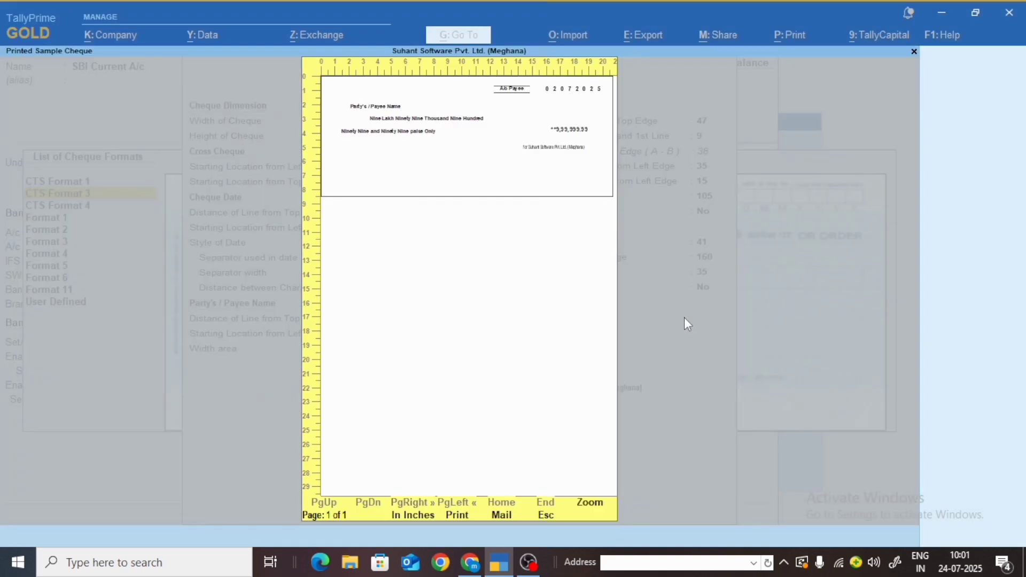
key("Escape")
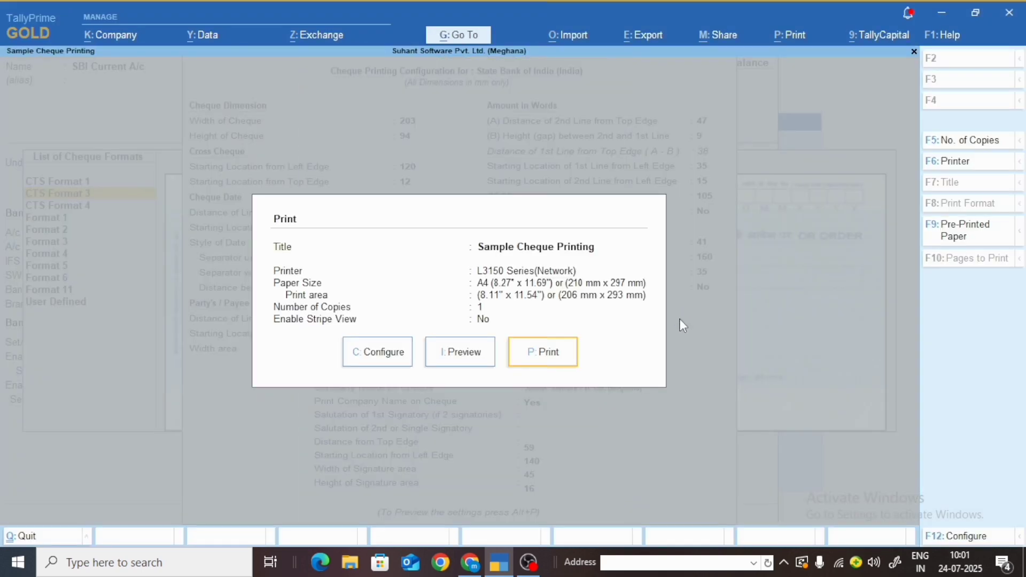
key("Escape")
key("Escape")
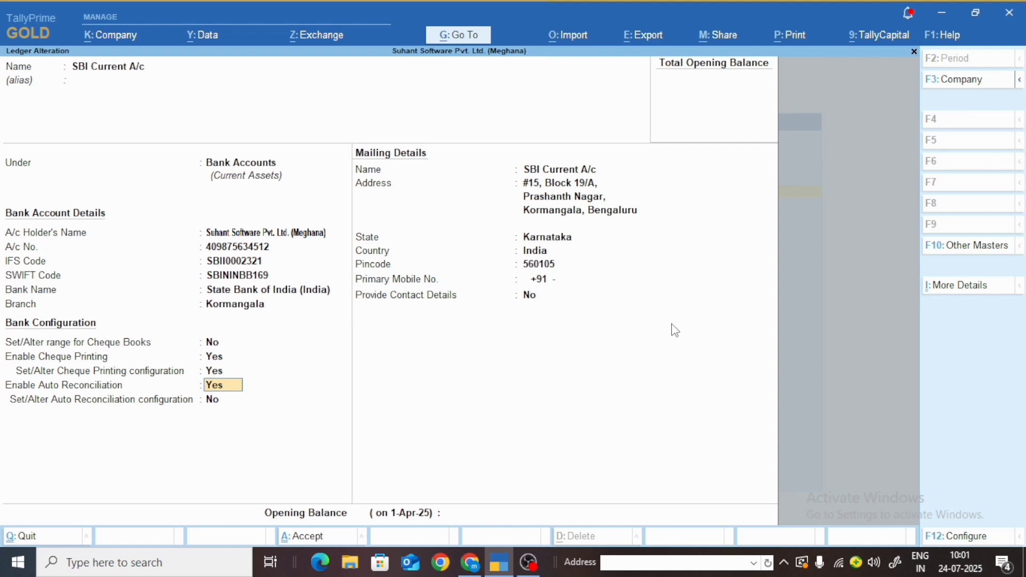
Step: Quit the SBI Current A/c ledger alteration without saving and return to the Gateway of Tally
key("BackSpace")
key("Escape")
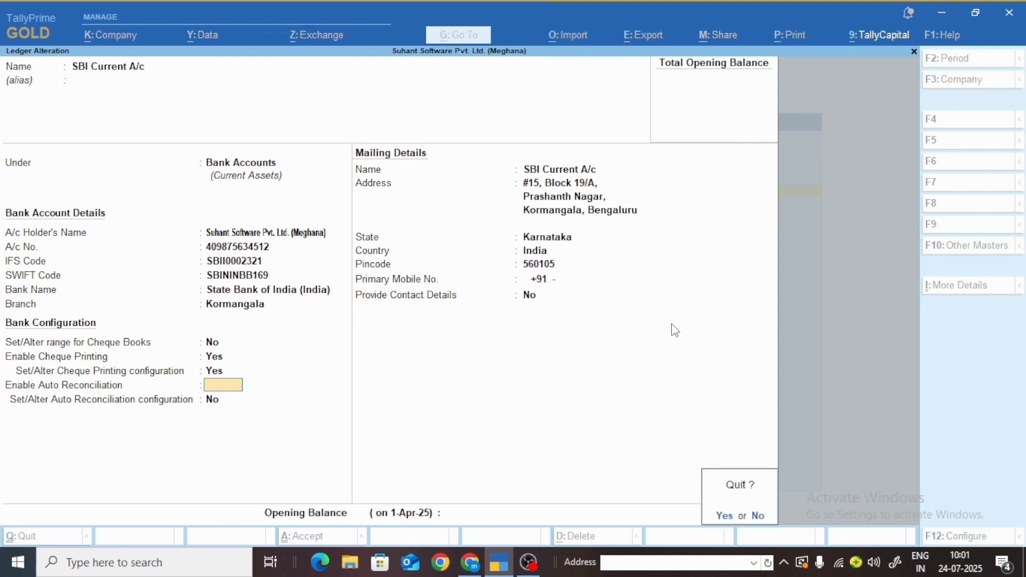
key("y")
key("Escape")
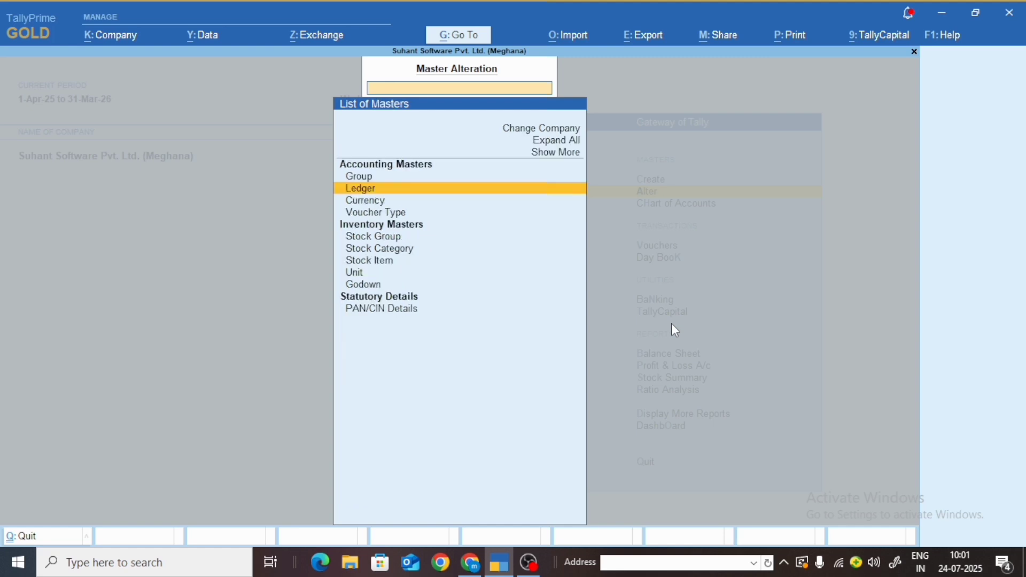
key("Escape")
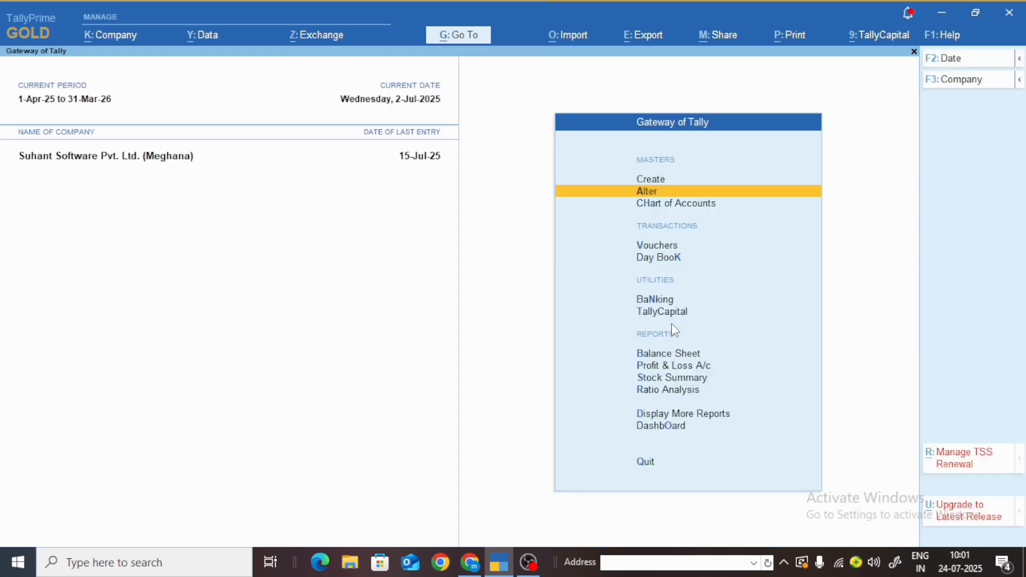
Step: Start a new payment voucher from the Gateway of Tally
key("Down")
key("Down")
key("Down")
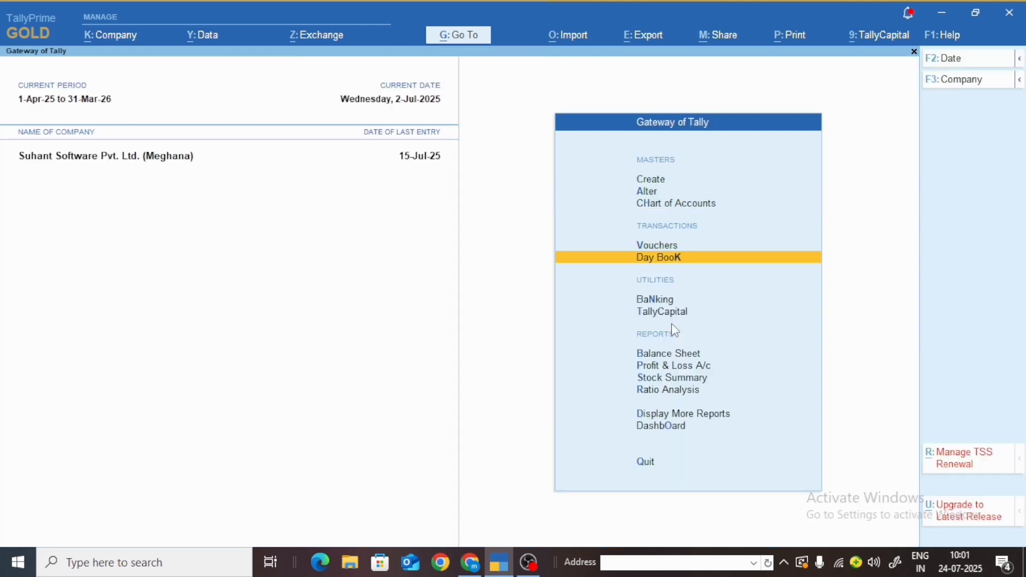
key("Up")
key("Return")
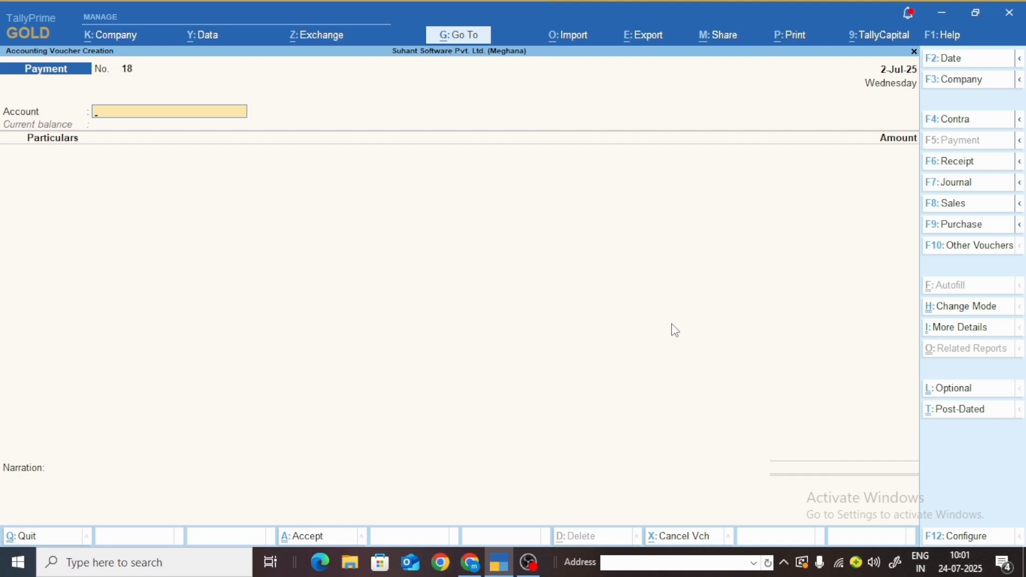
key("F2")
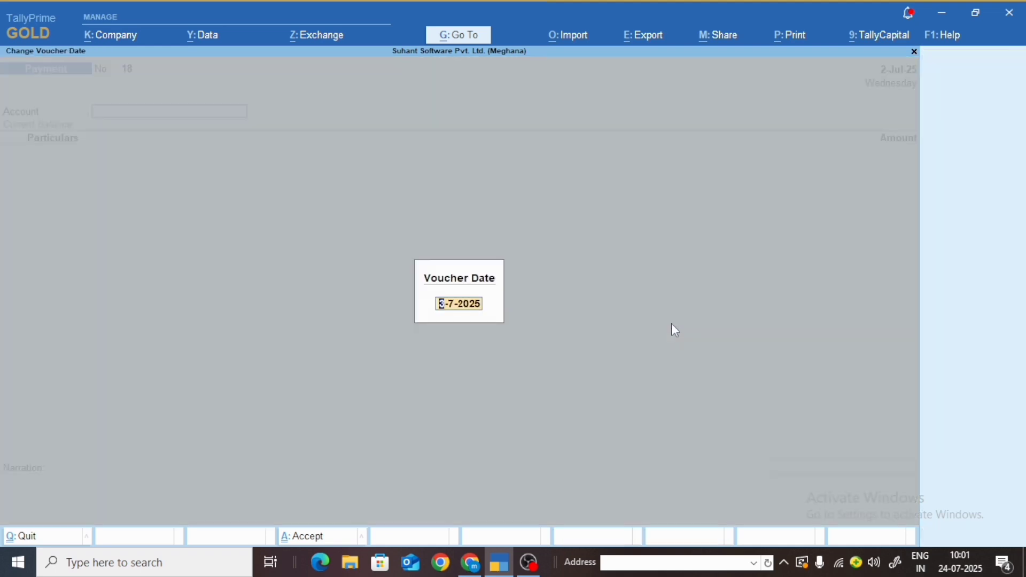
type("27")
key("Escape")
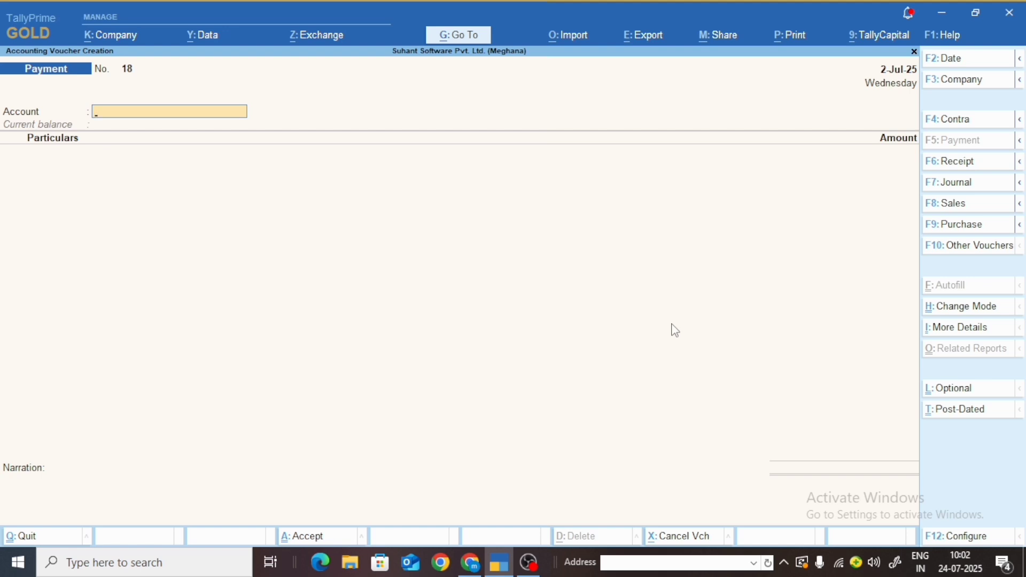
Step: Pay 73,170 to Confident Mobiles Store from SBI Current A/c in the payment voucher
type("Sbi")
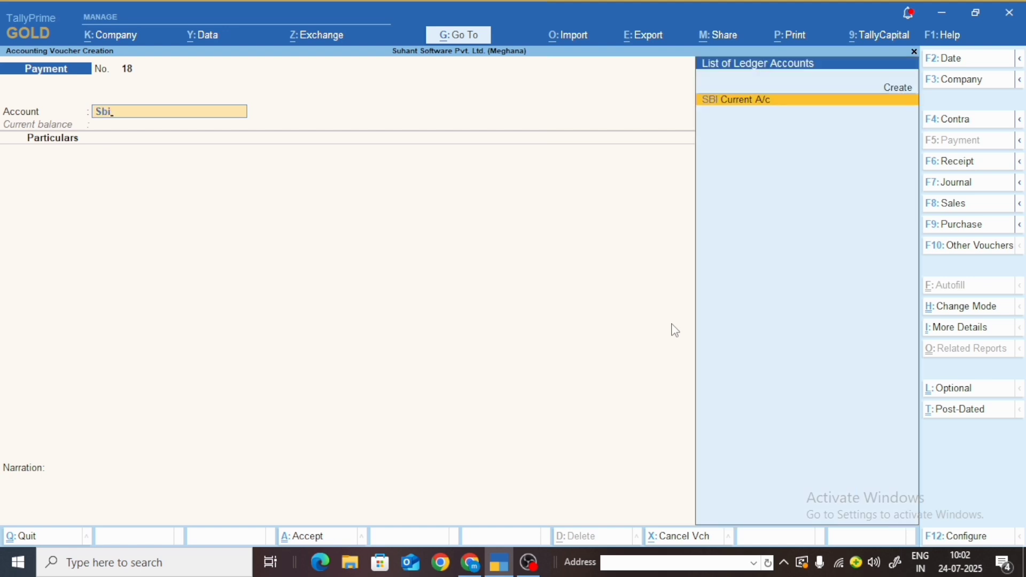
key("Return")
type("Con")
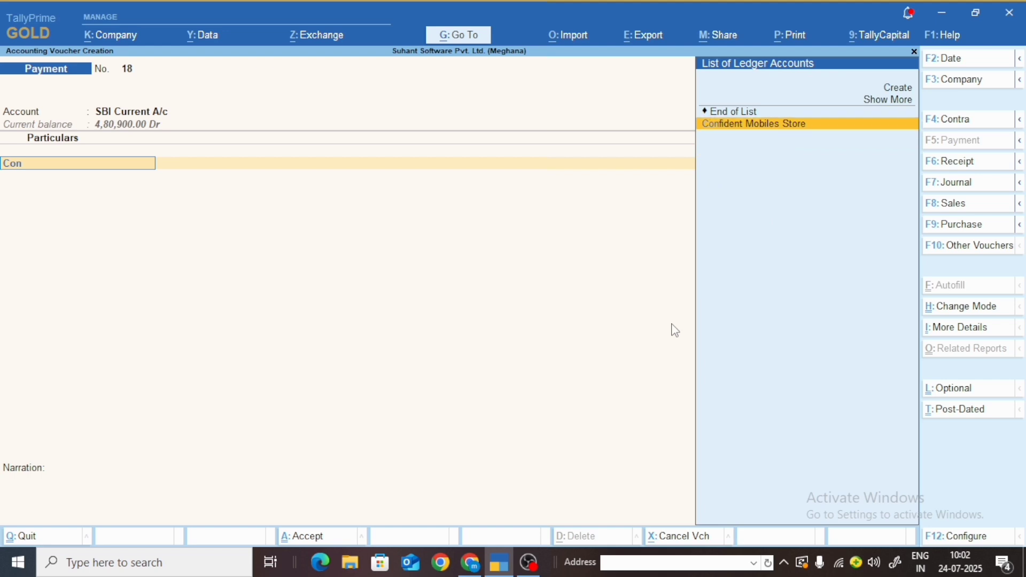
key("Return")
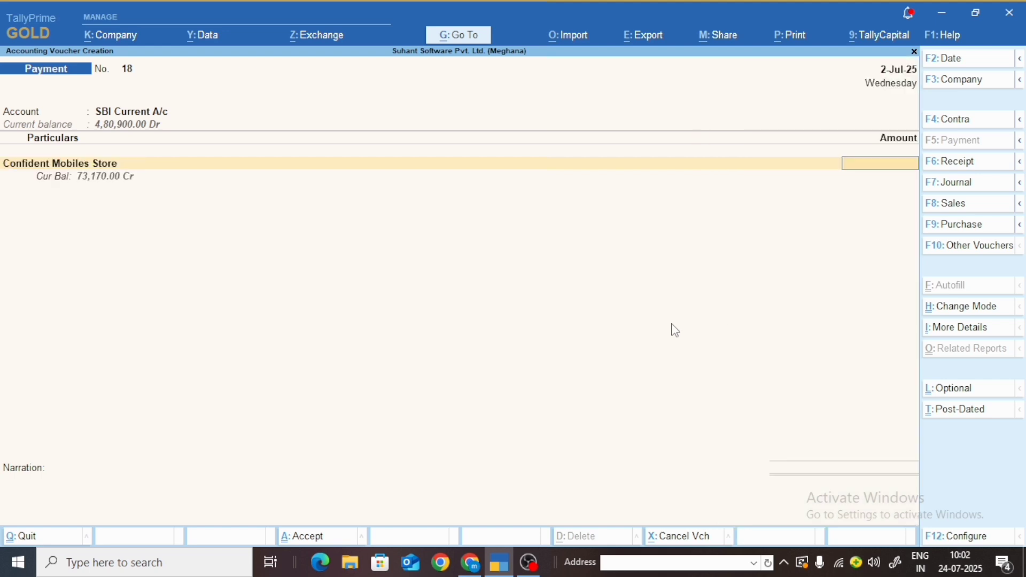
type("73170")
key("Return")
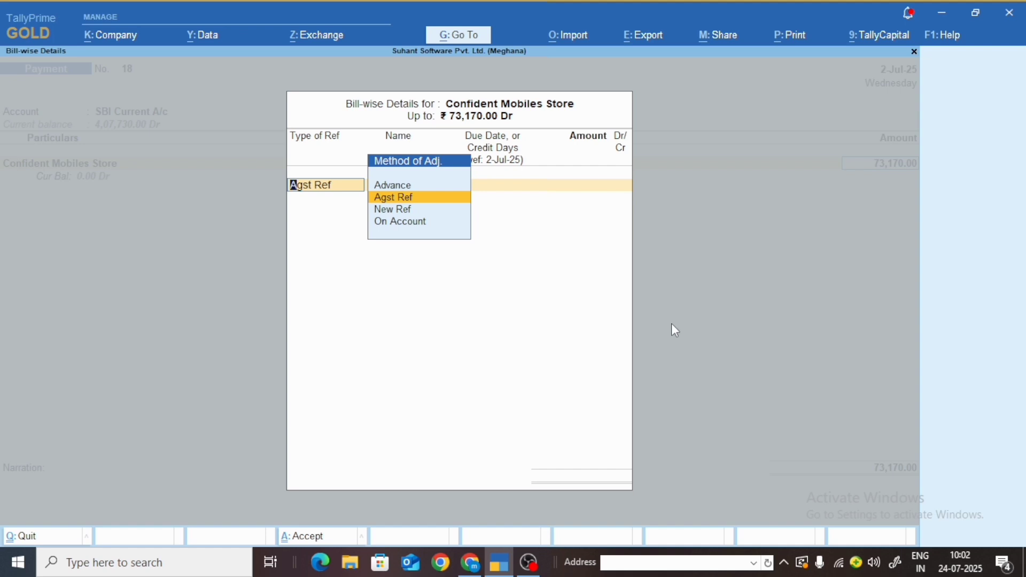
Step: Allocate the full payment as Agst Ref to pending bill CMS/155 and proceed to the bank allocations
key("Return")
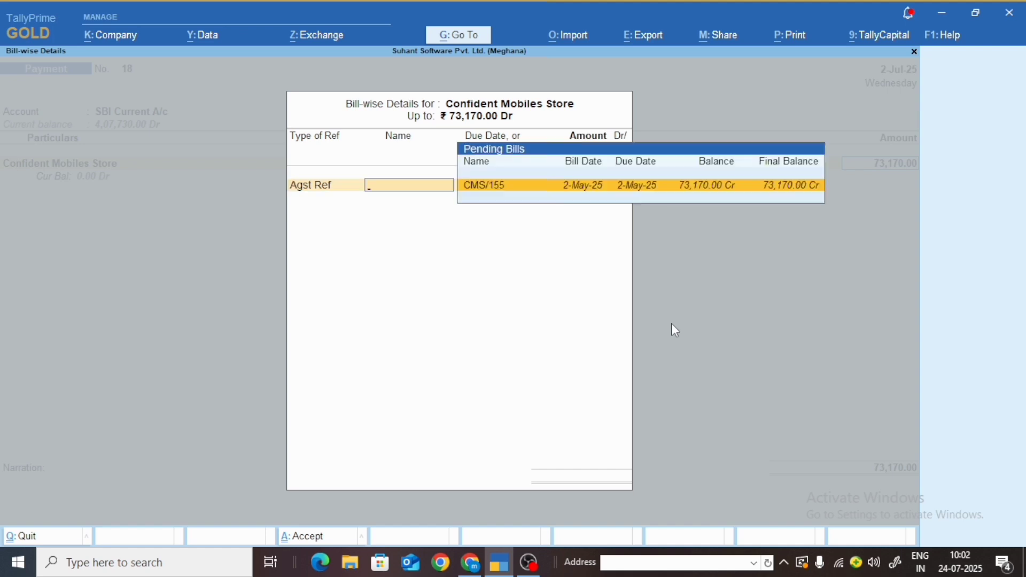
key("Return")
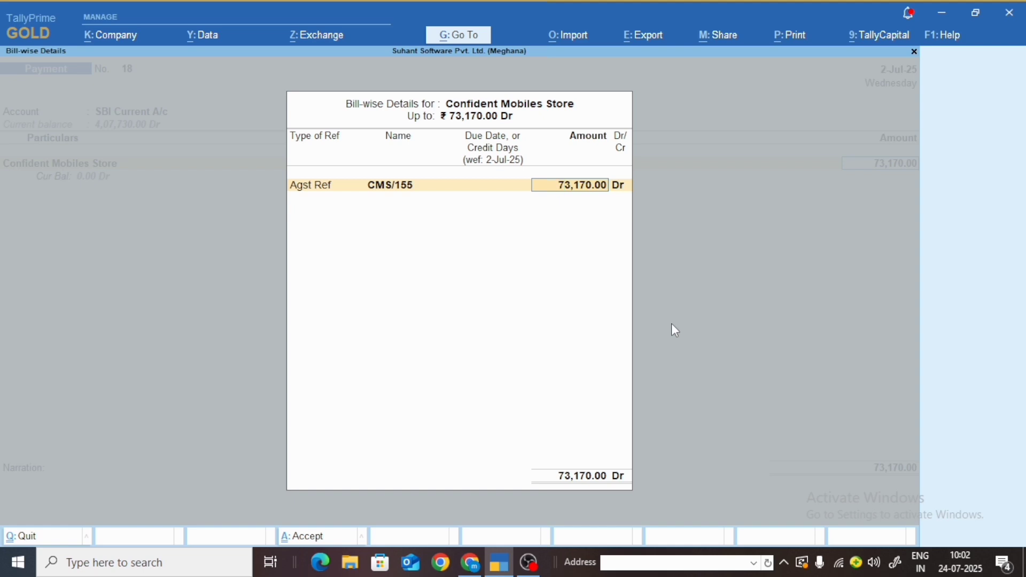
key("Return")
key("Return")
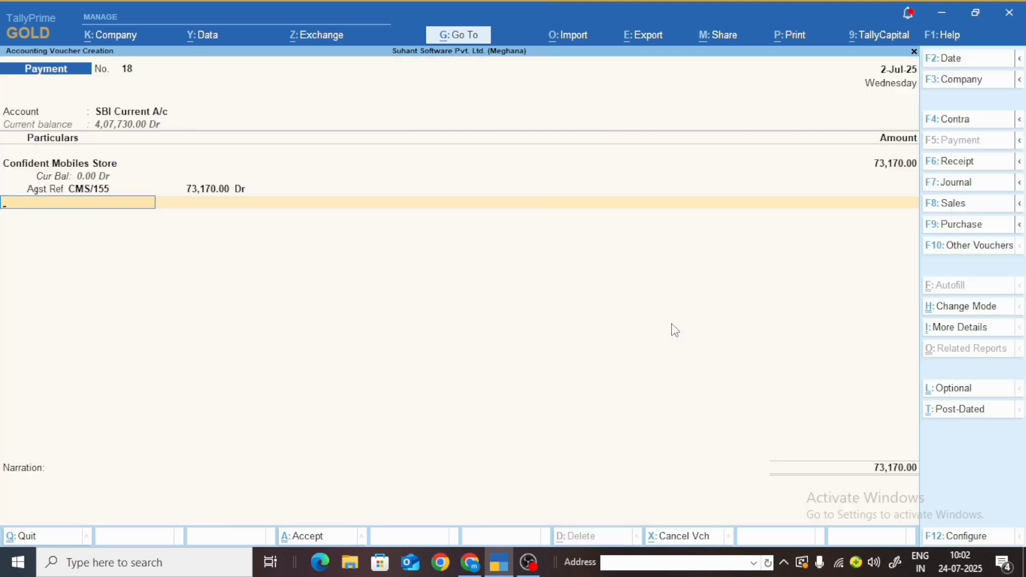
key("Return")
key("Return")
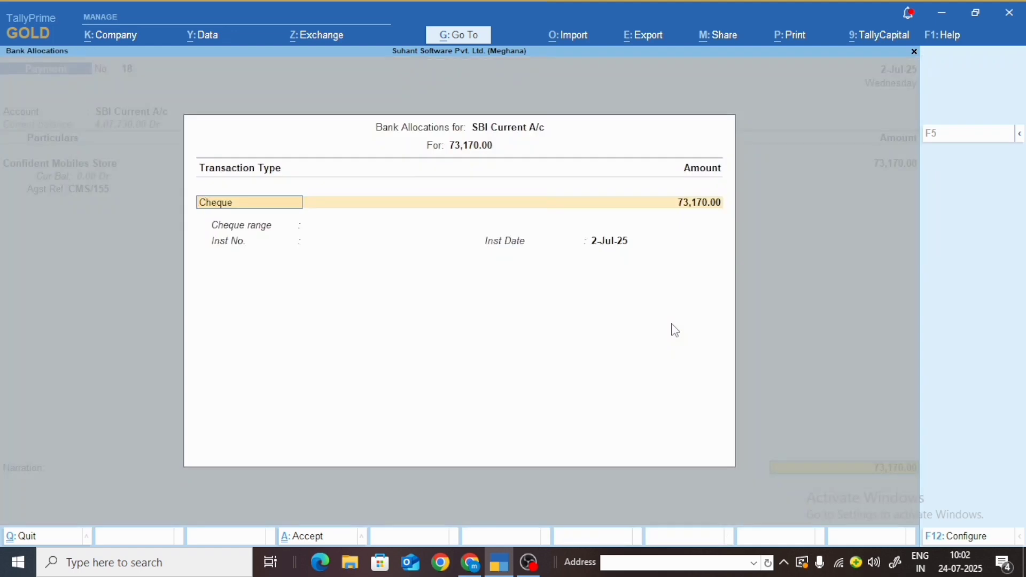
Step: Enter cheque number 912309 in the bank allocation with no cheque range, and save the payment voucher with a blank narration
key("Return")
key("Return")
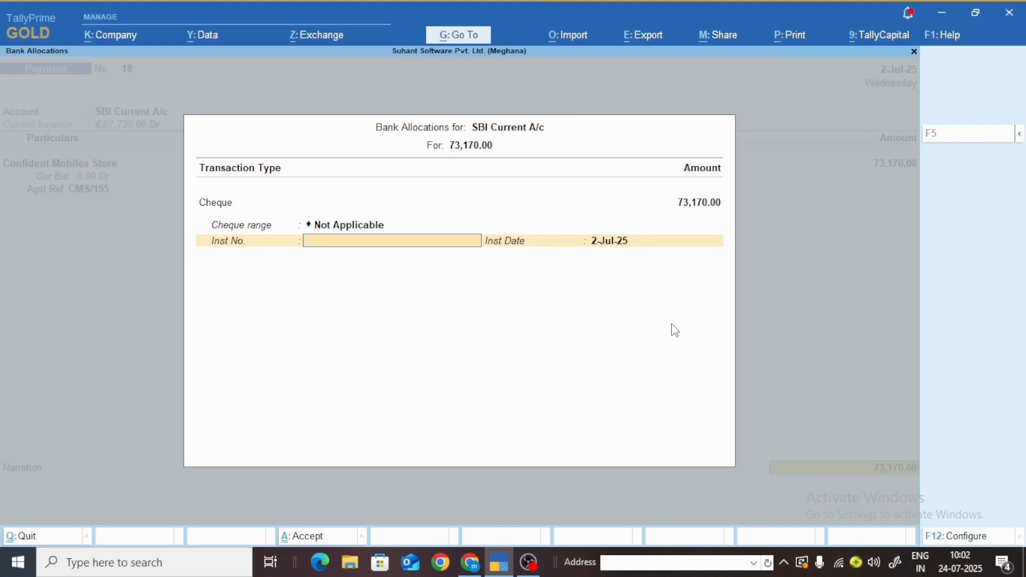
type("912309")
key("Return")
key("Return")
key("Return")
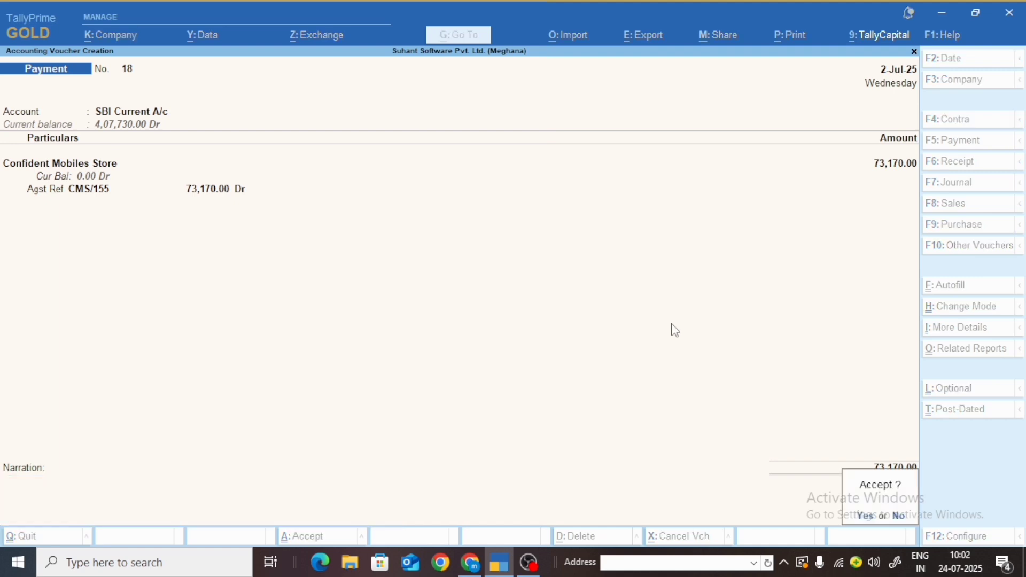
key("Return")
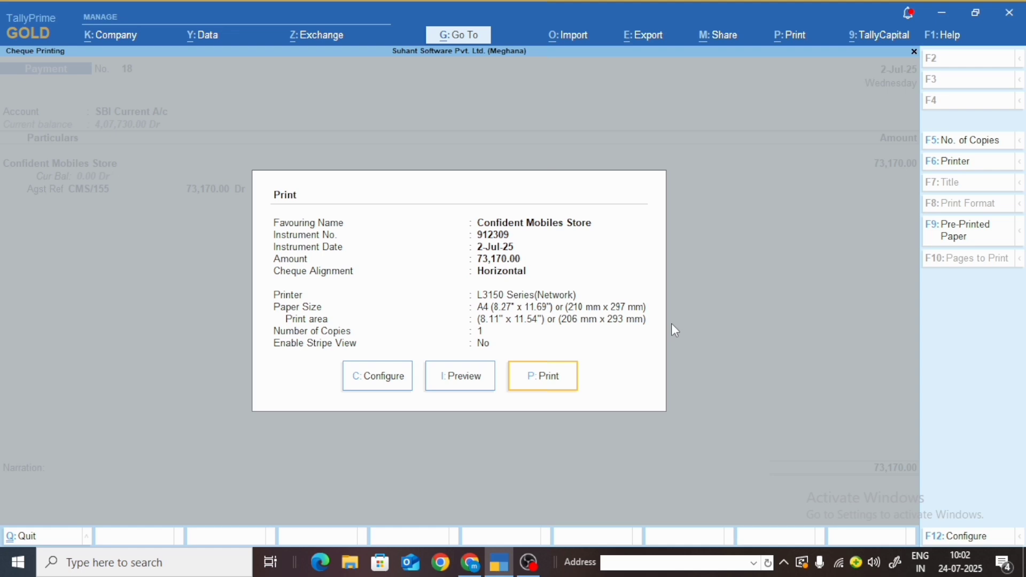
Step: Preview the Confident Mobiles Store cheque zoomed in, and close it without printing while staying in payment voucher creation
key("Left")
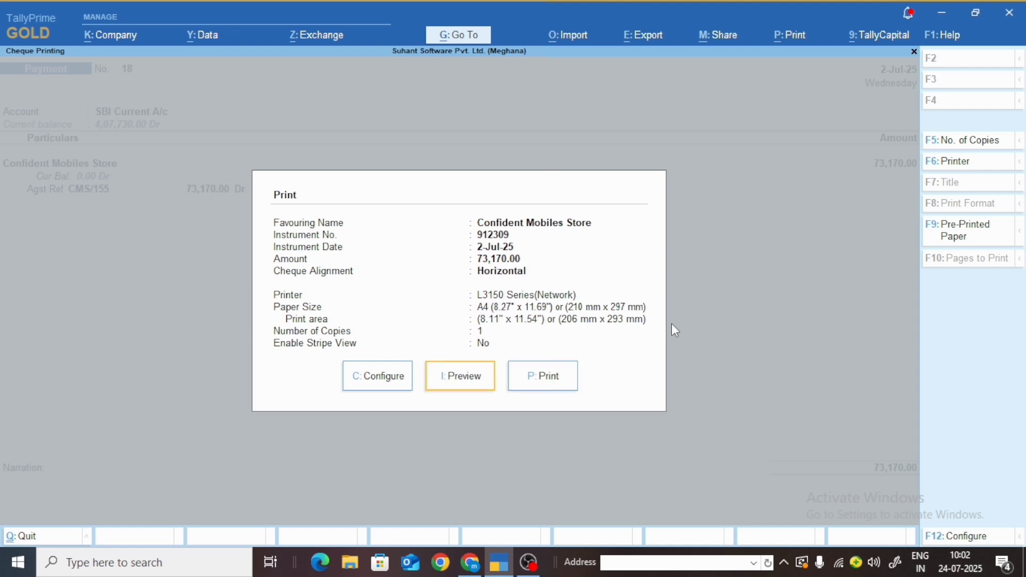
key("Return")
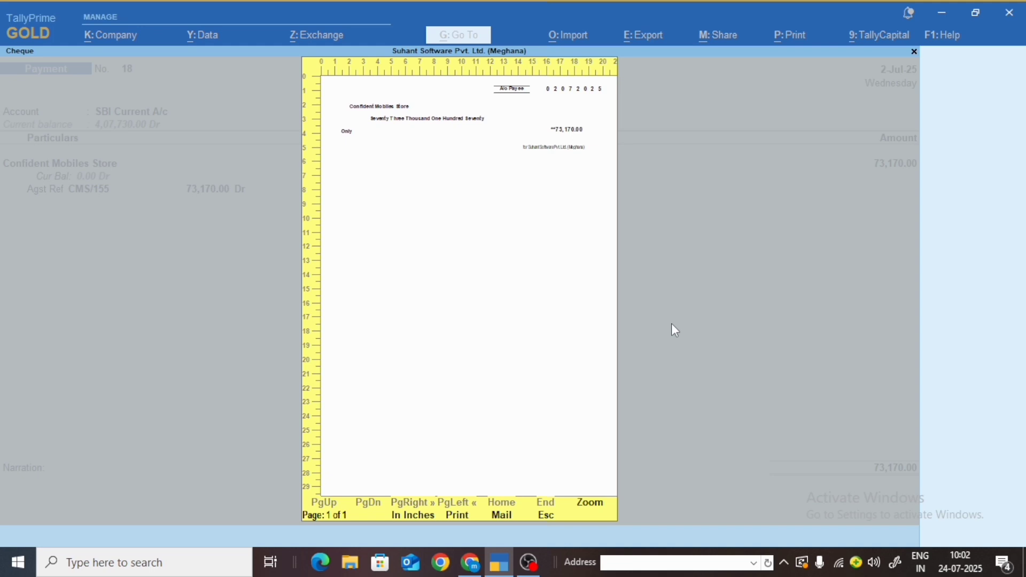
key("alt+z")
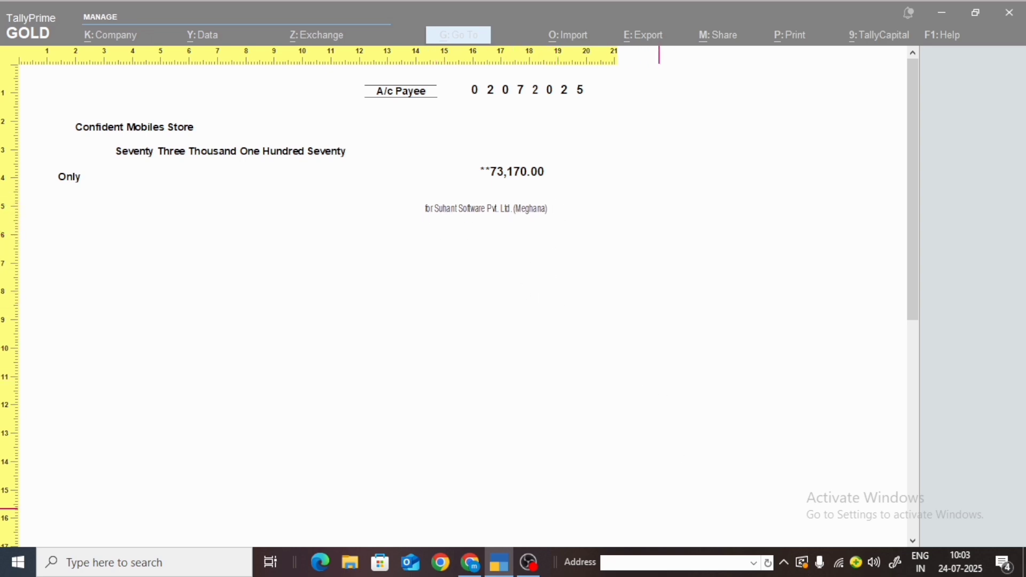
key("Escape")
key("Escape")
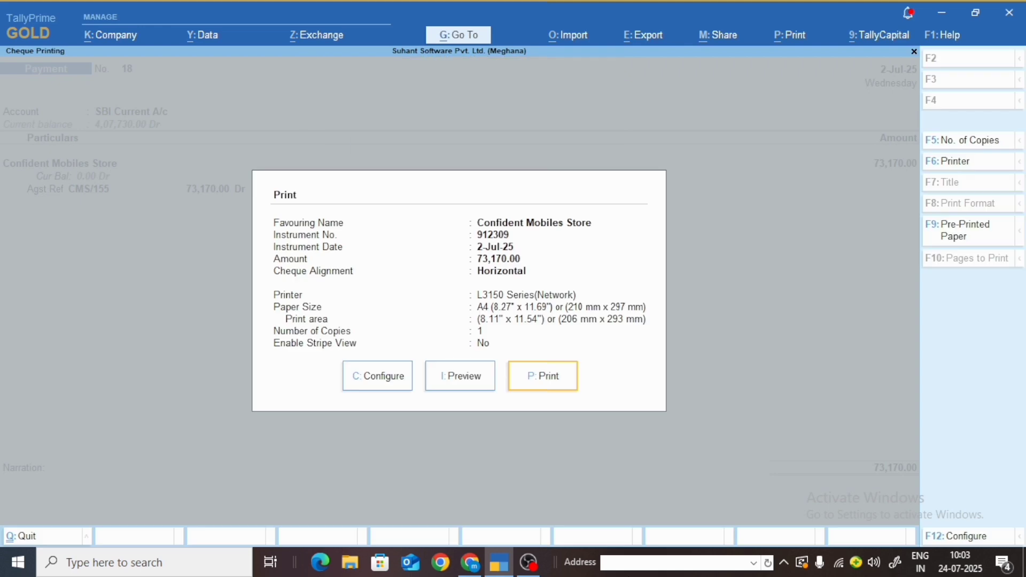
key("Escape")
key("Escape")
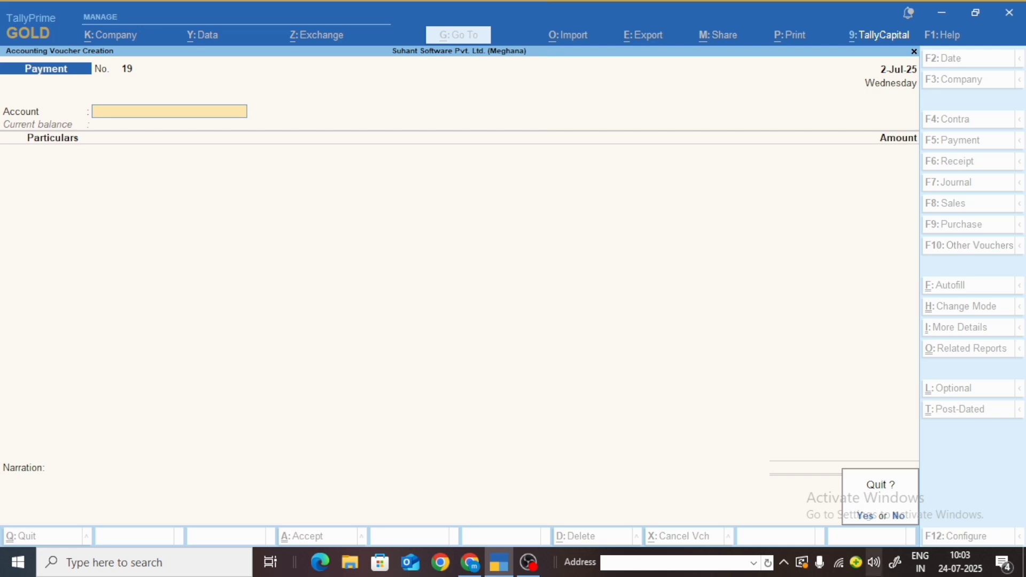
left_click(899, 517)
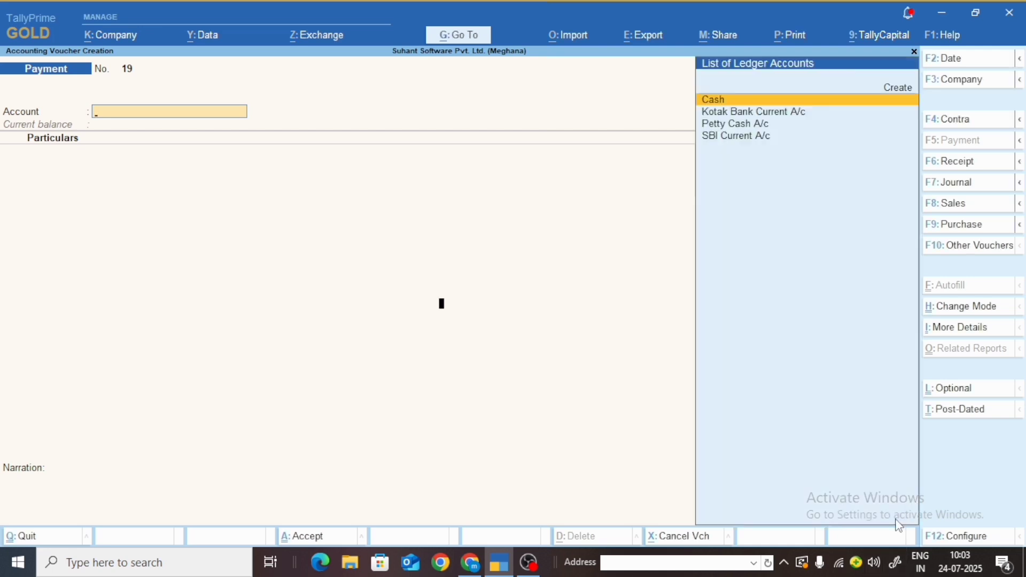
Step: Date the new payment voucher 8-Jul-25 and choose SBI Current A/c as the paying account
key("F2")
type("8 7")
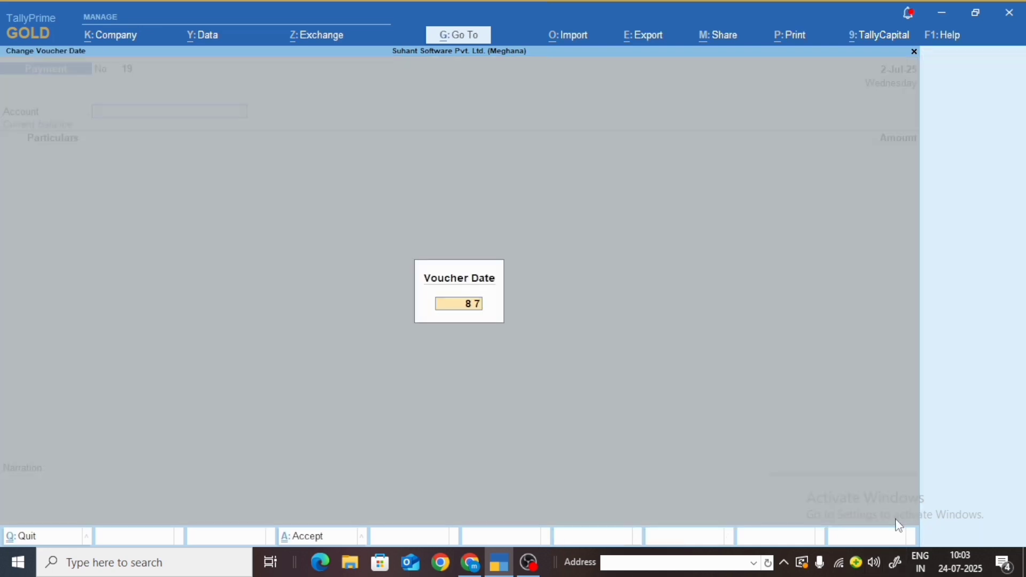
key("Return")
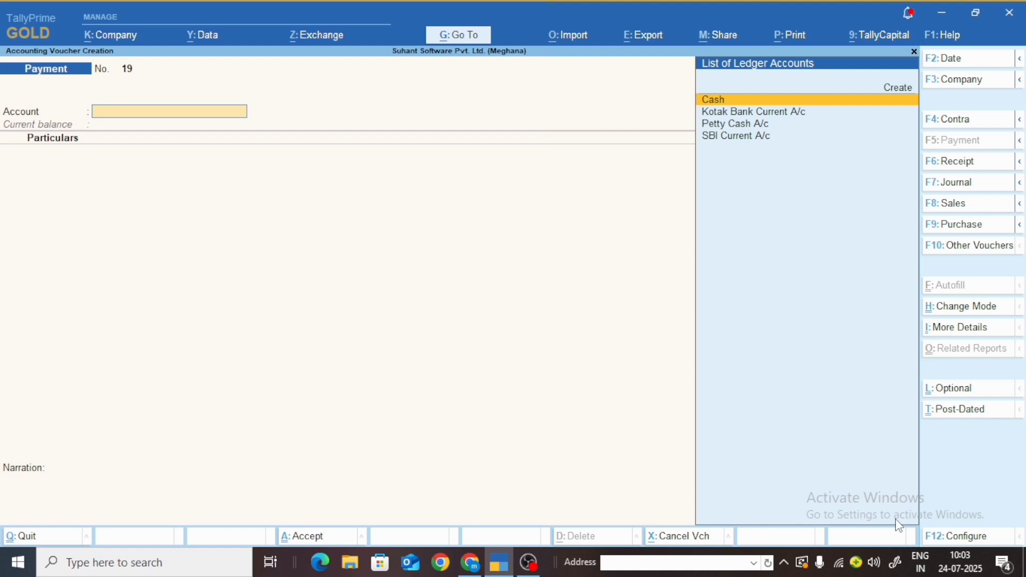
type("Sbi")
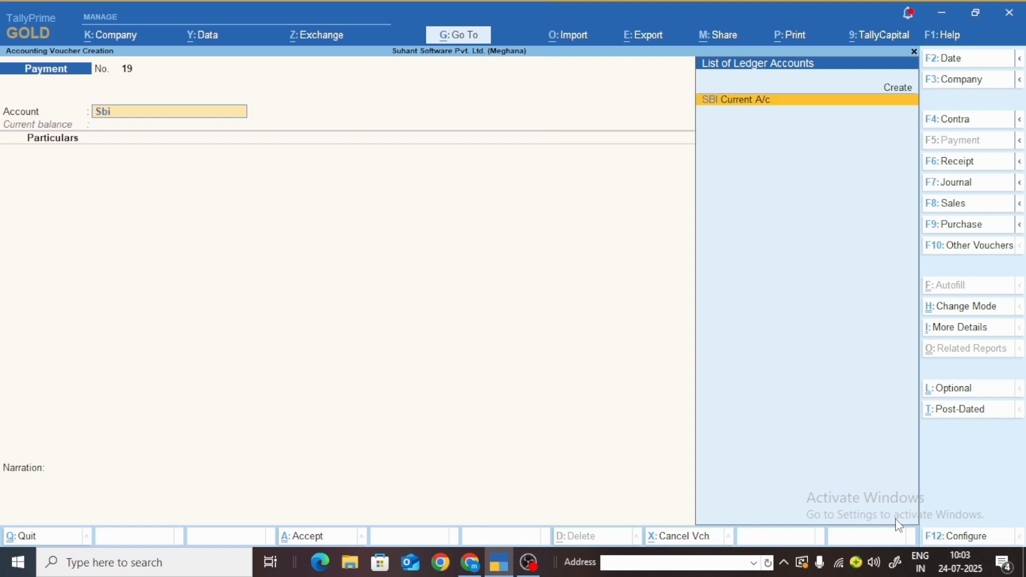
key("Return")
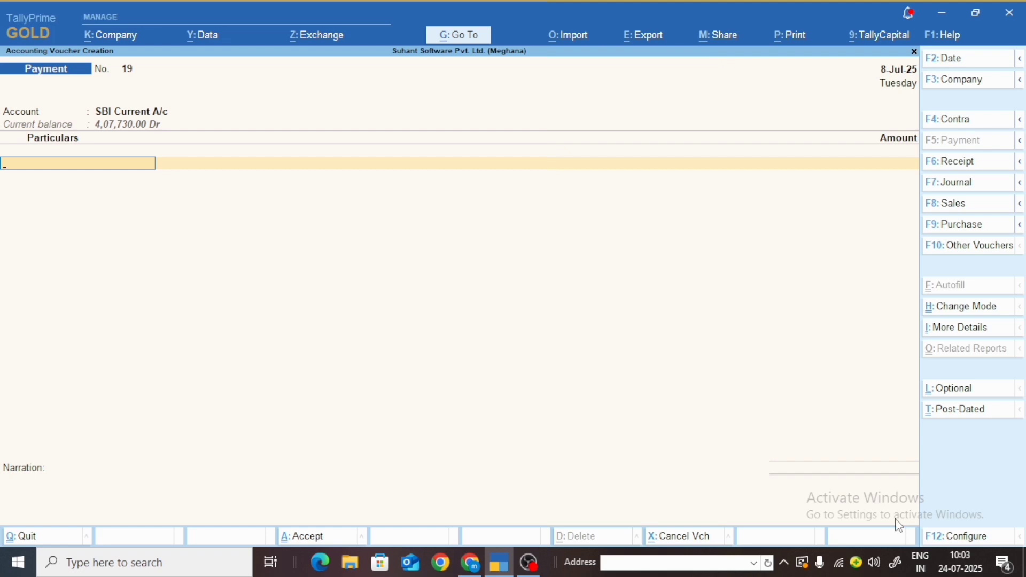
Step: Add Shan Enterprises as the payee in the payment voucher with an amount of 12,000
type("Shan")
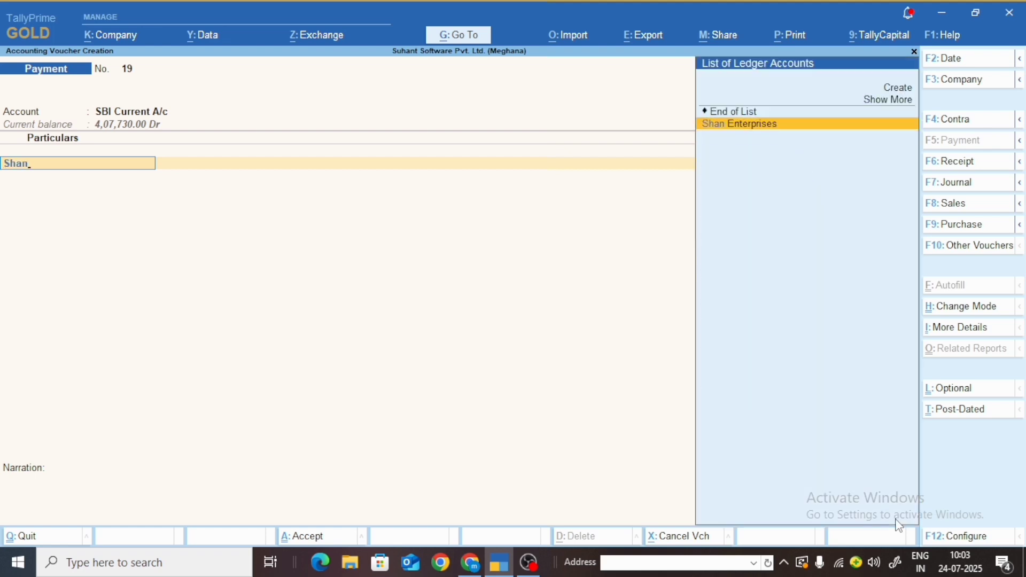
key("Return")
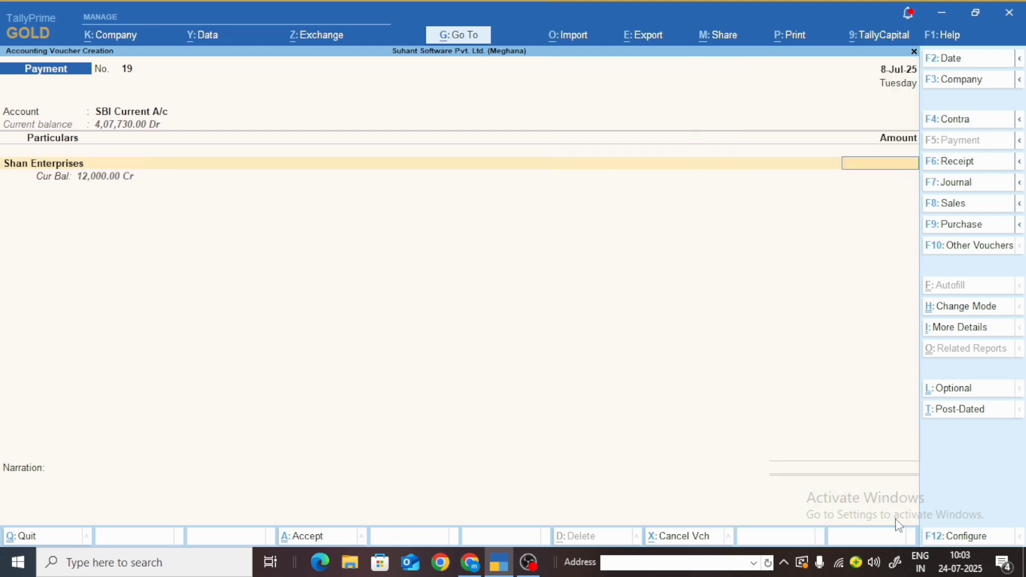
type("12000")
key("Return")
Step: Allocate the 12,000 as Agst Ref to Shan Enterprises' pending bill 2 and proceed to the bank allocations
key("Return")
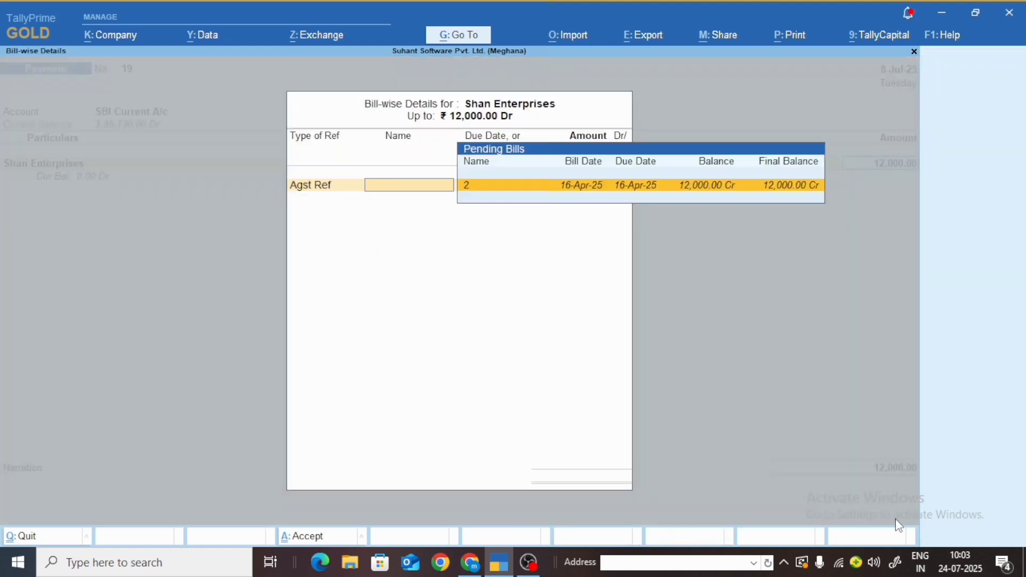
key("Return")
key("Return")
key("Return")
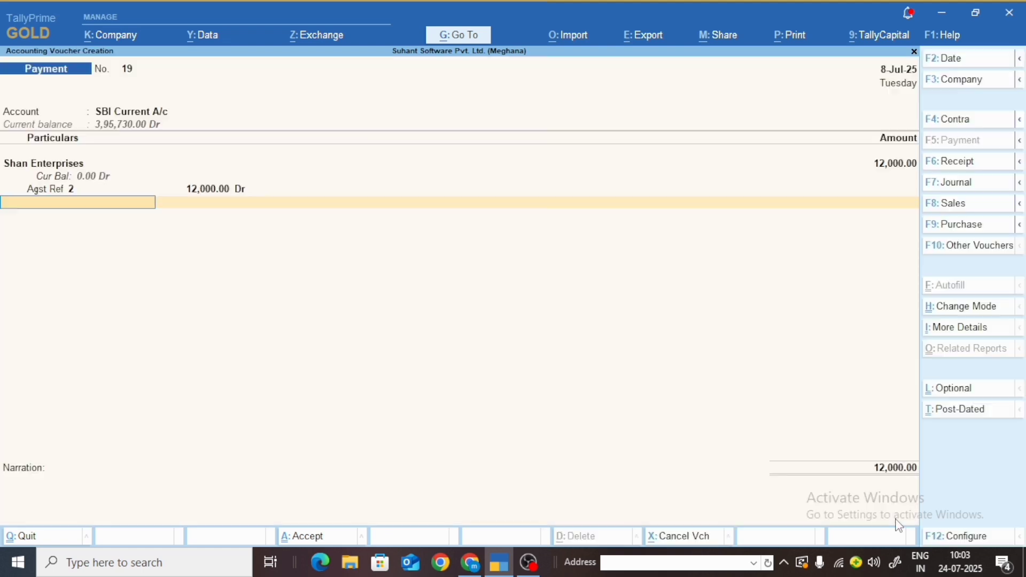
key("Return")
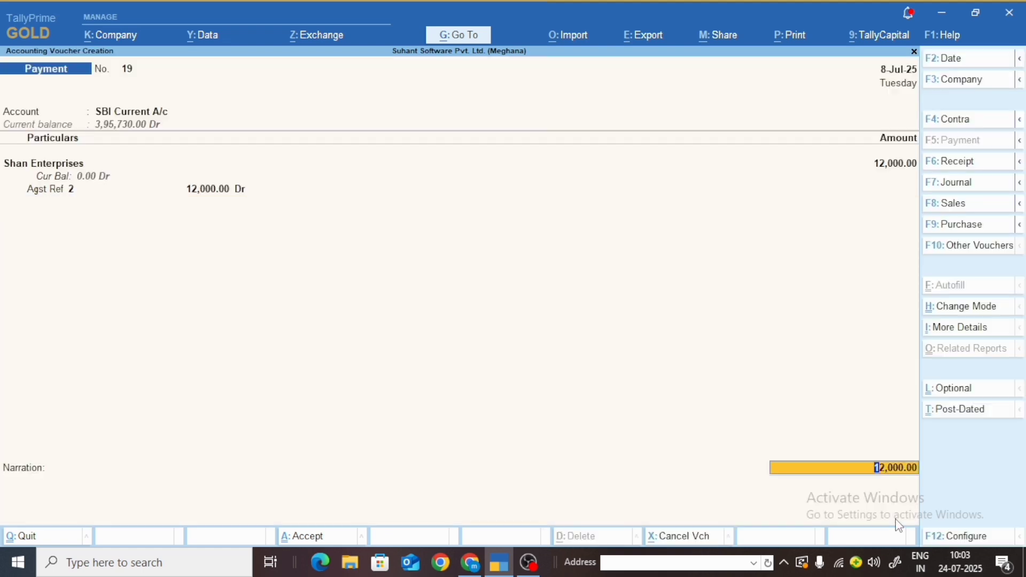
key("Return")
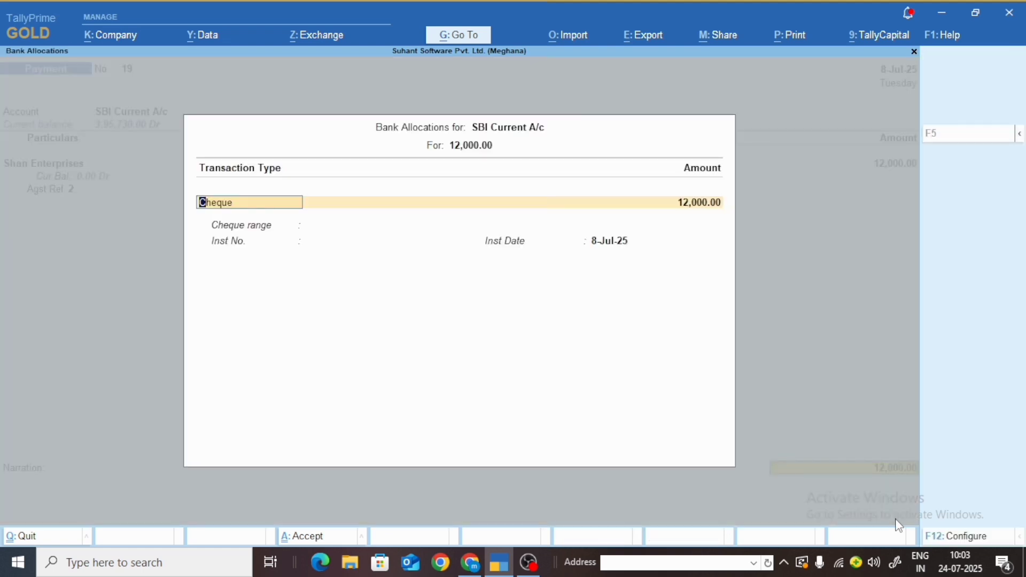
Step: Enter cheque number 902310 for the Shan Enterprises payment and save the voucher with a blank narration
key("Return")
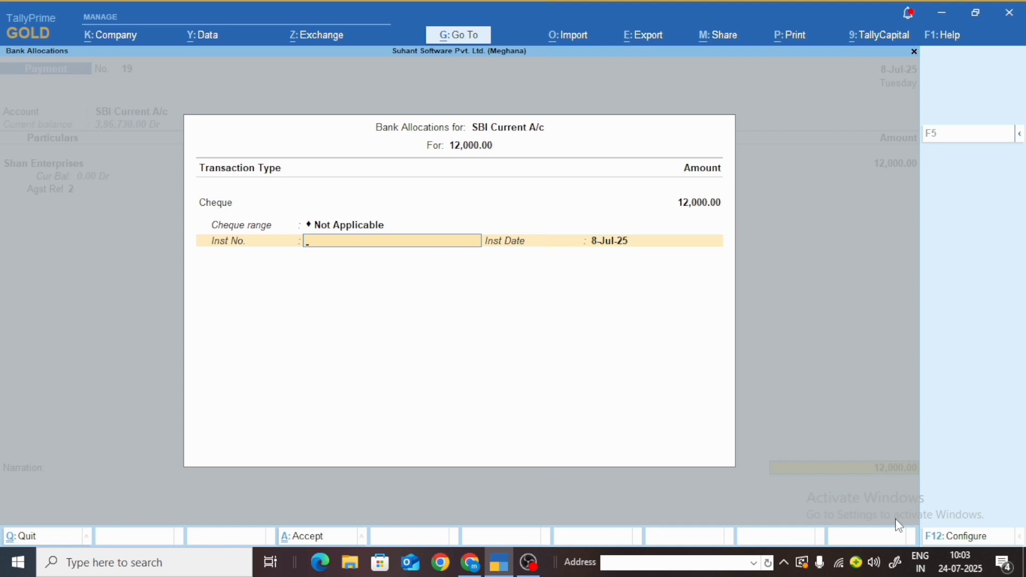
type("902310")
key("Return")
key("Return")
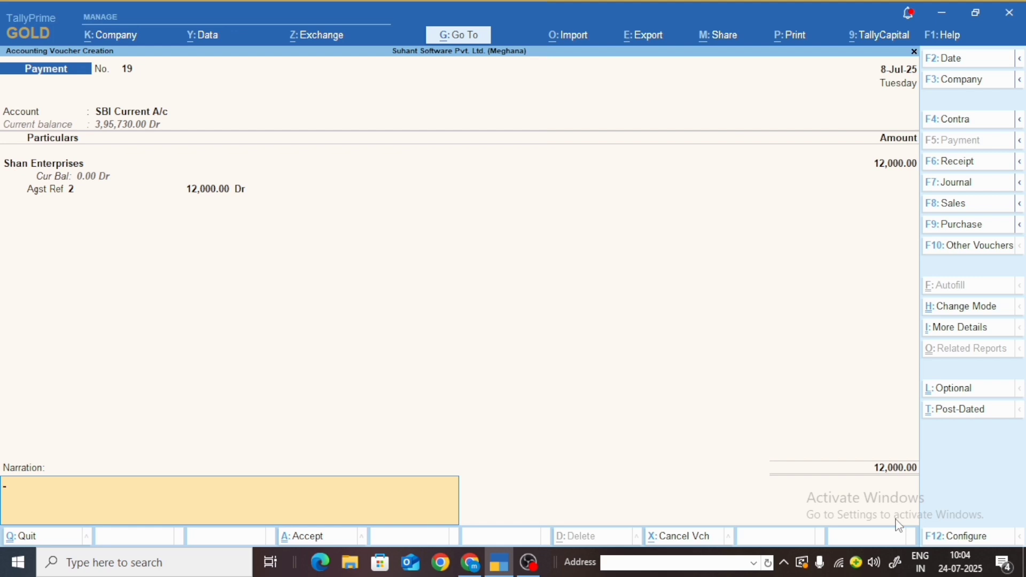
key("Return")
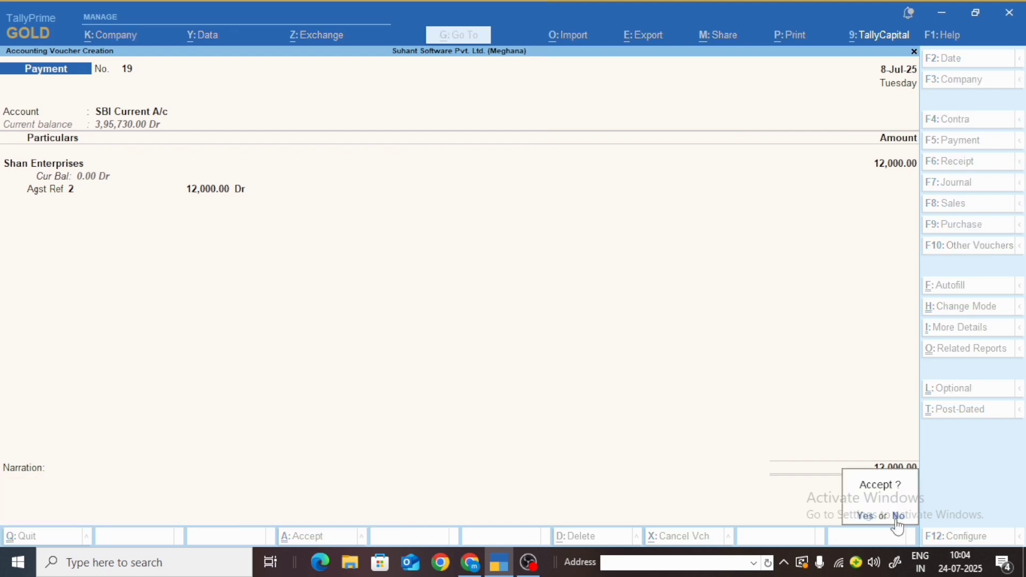
left_click(896, 517)
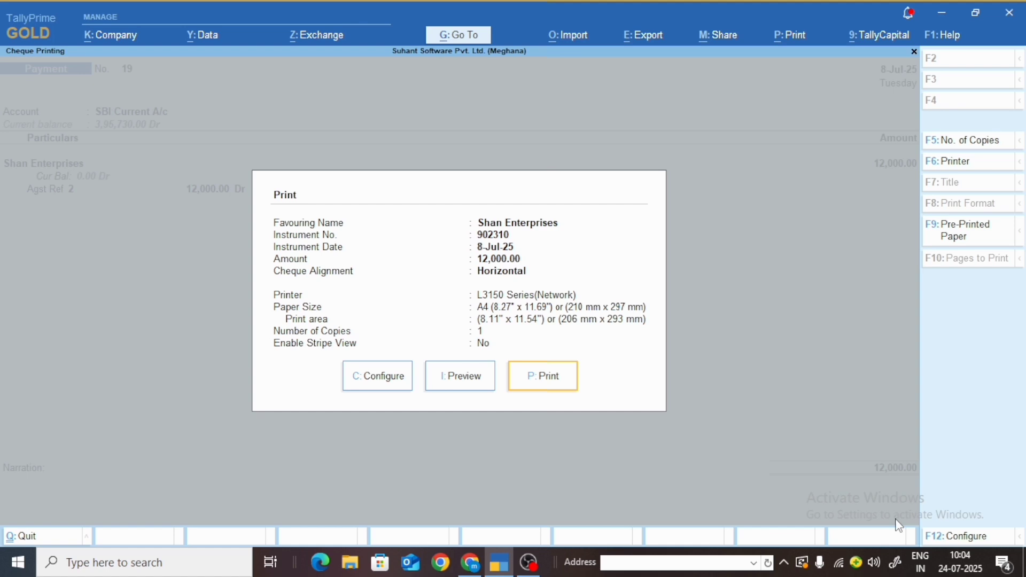
Step: Dismiss the Shan Enterprises cheque print without printing and quit voucher creation to the Gateway of Tally
key("Escape")
key("Escape")
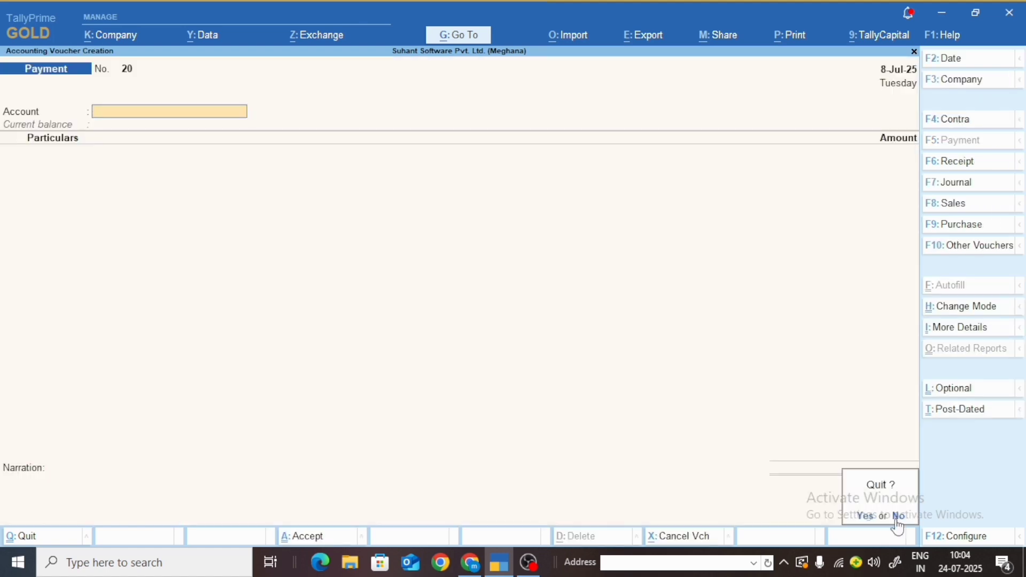
key("y")
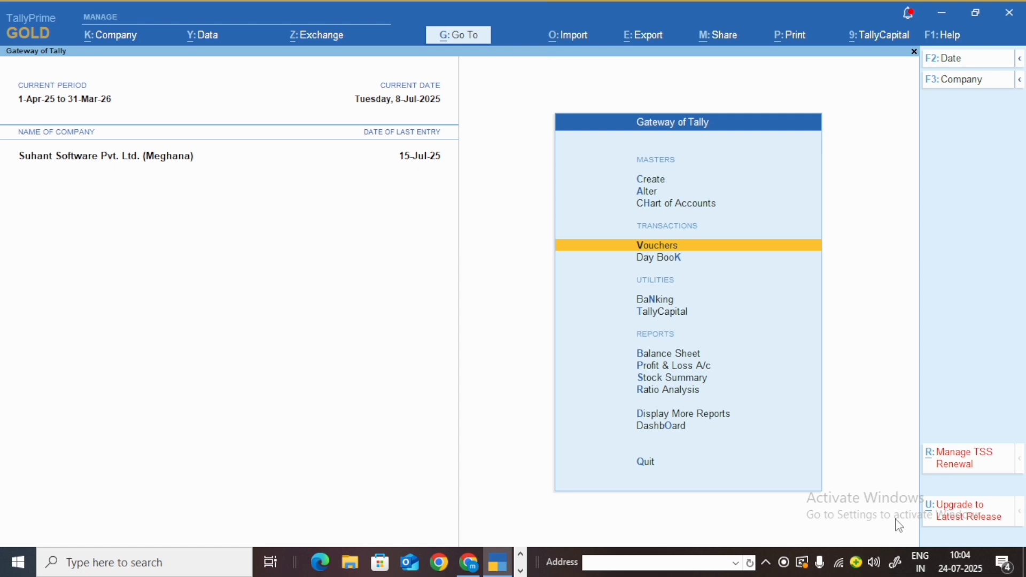
Step: Open the banking Cheque Printing report of pending cheques for SBI Current A/c
key("Down")
key("Down")
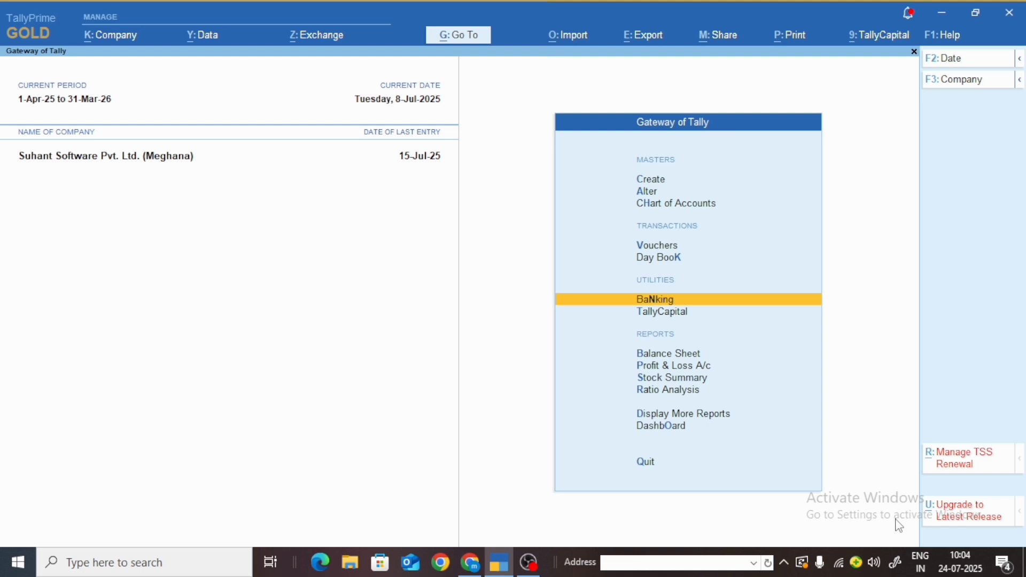
key("Return")
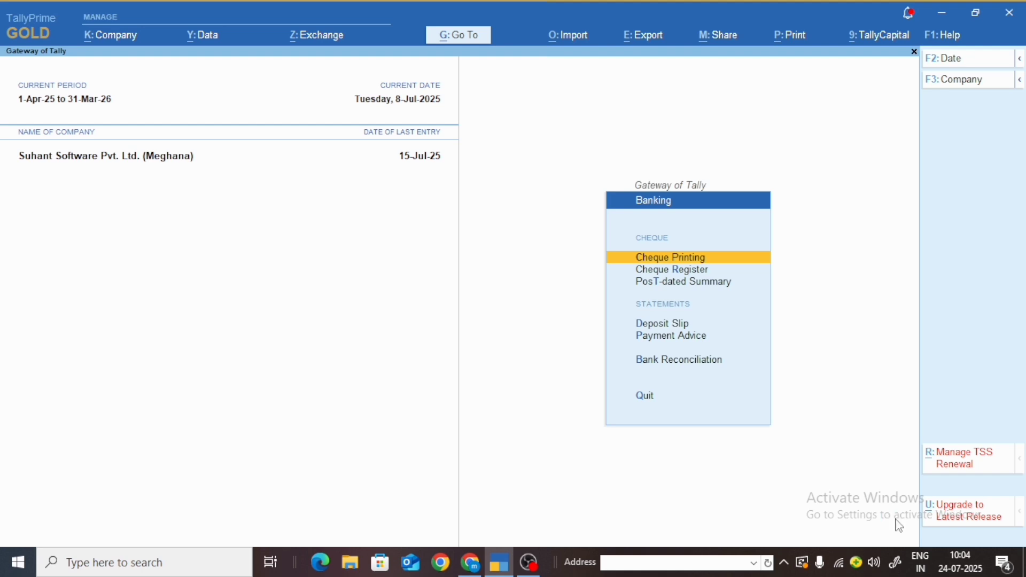
key("Return")
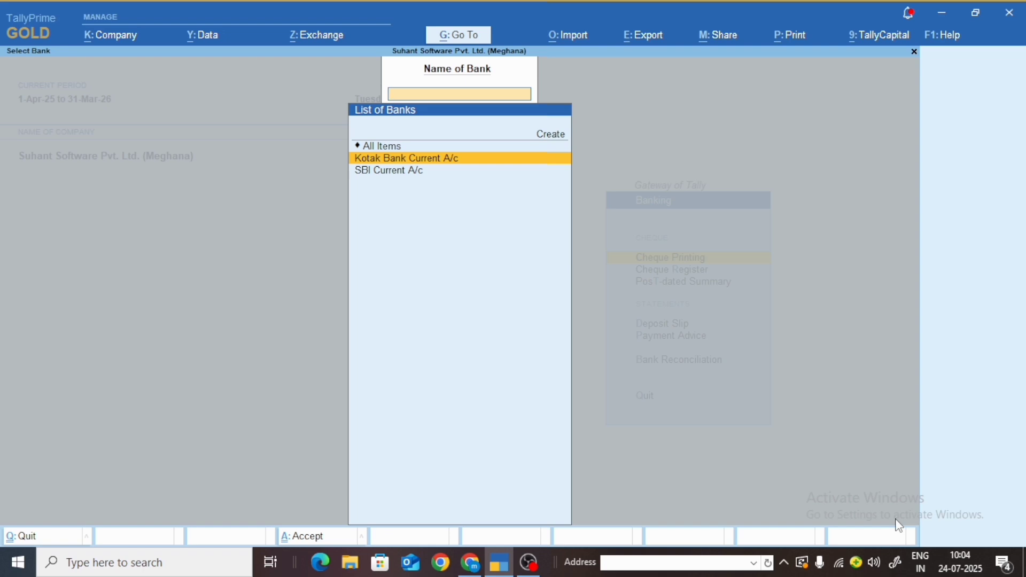
key("Down")
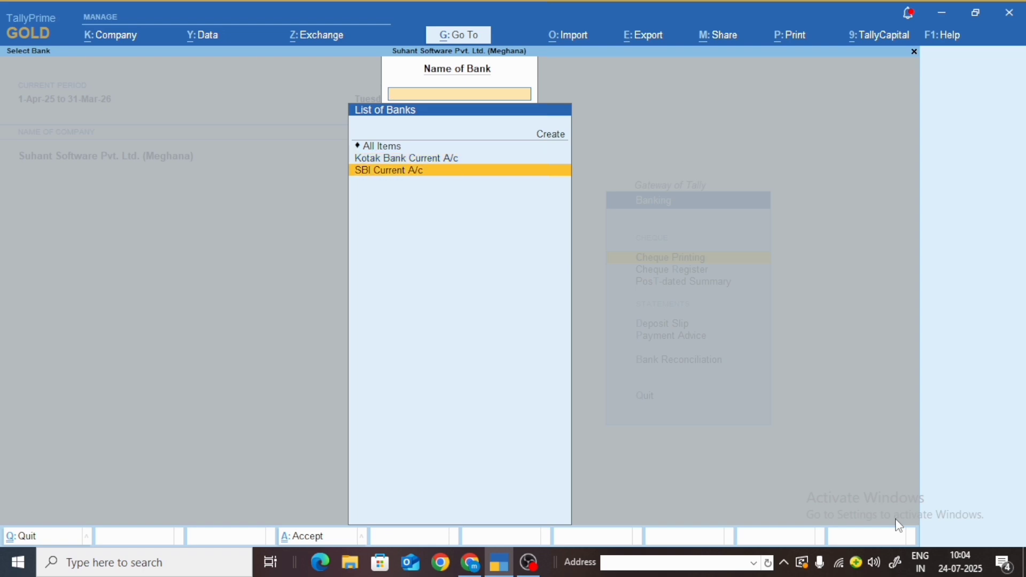
key("Return")
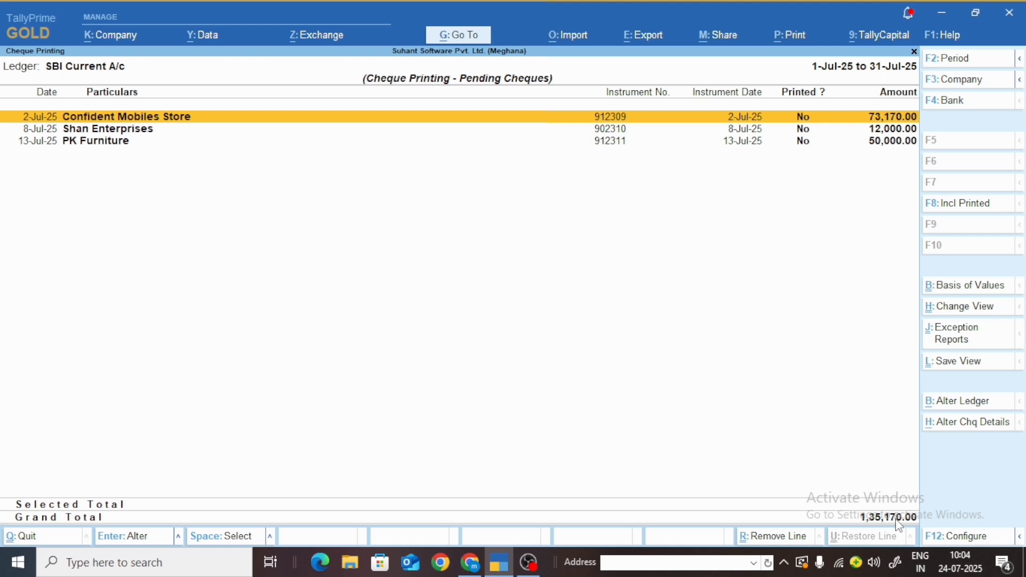
Step: Select the Confident Mobiles Store cheque in the pending list and preview its print, showing cheque details before printing
key("space")
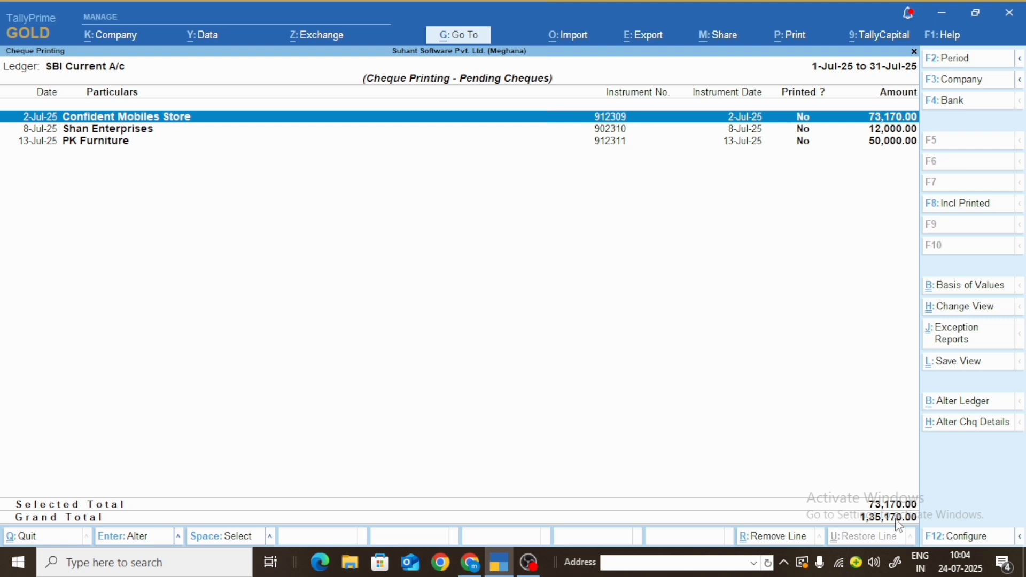
key("ctrl+p")
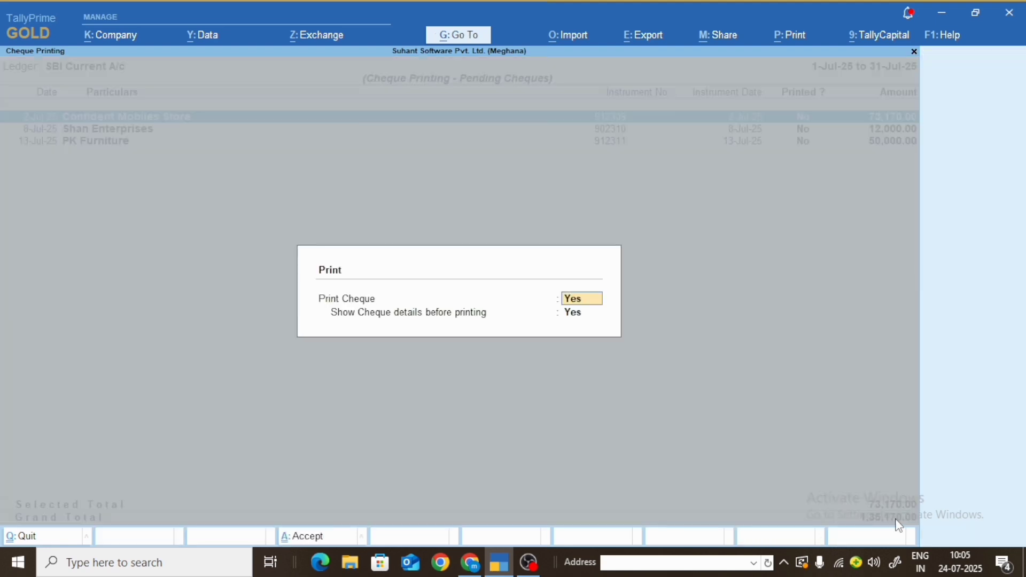
key("Return")
key("Return")
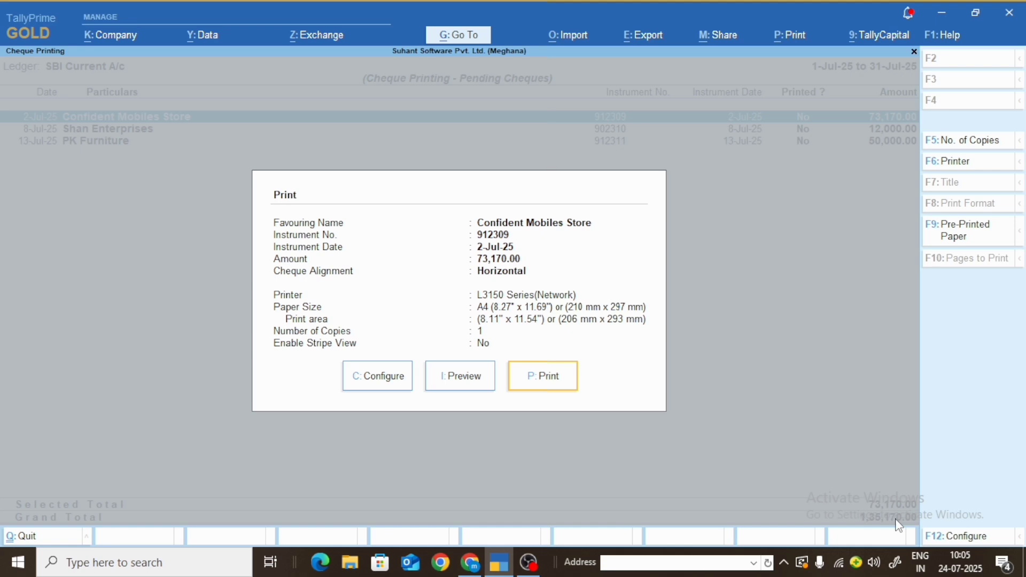
key("Left")
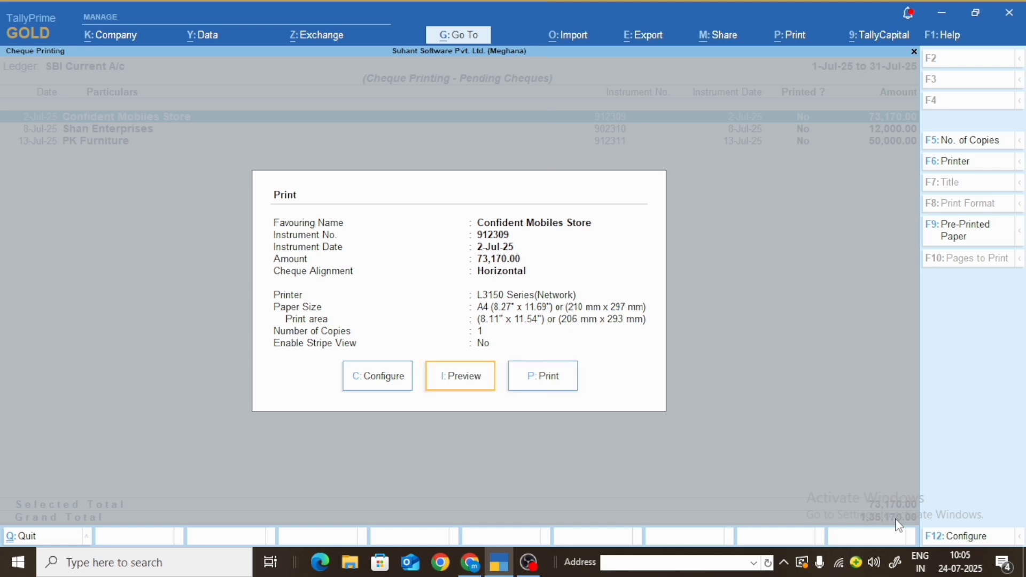
key("Return")
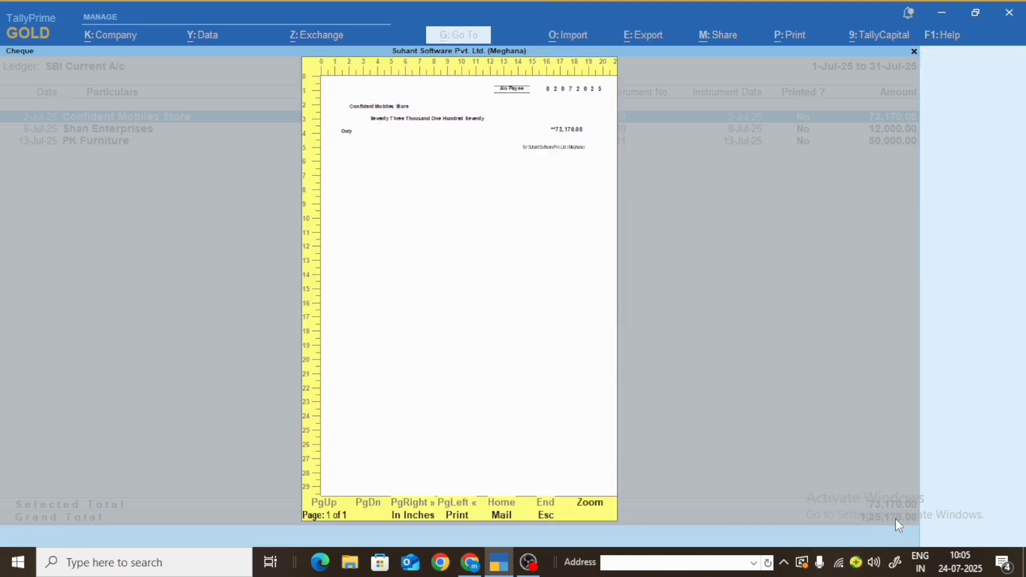
Step: Zoom in on the Confident Mobiles Store cheque preview, restore its size, and return to the pending cheques without printing
key("z")
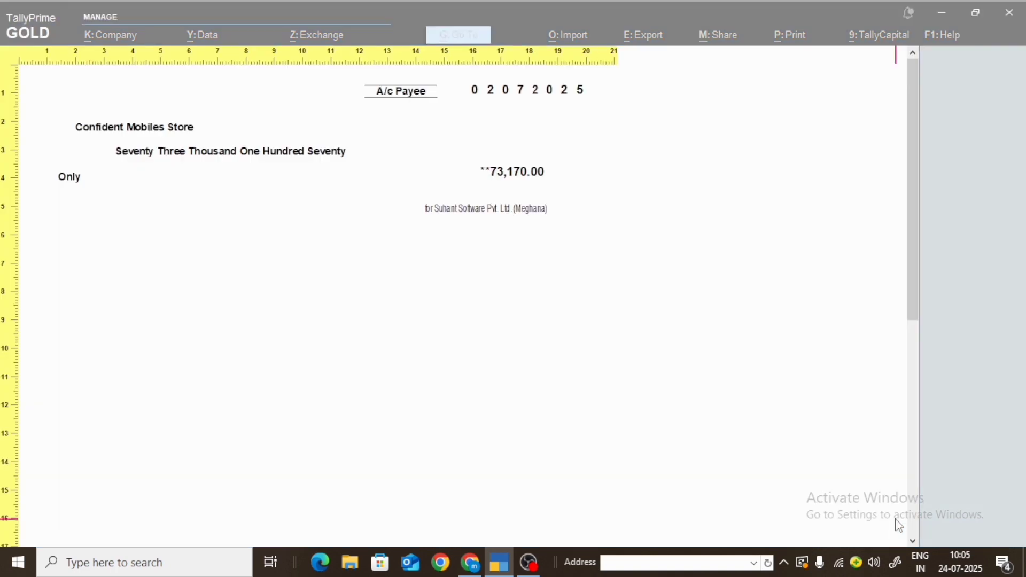
key("z")
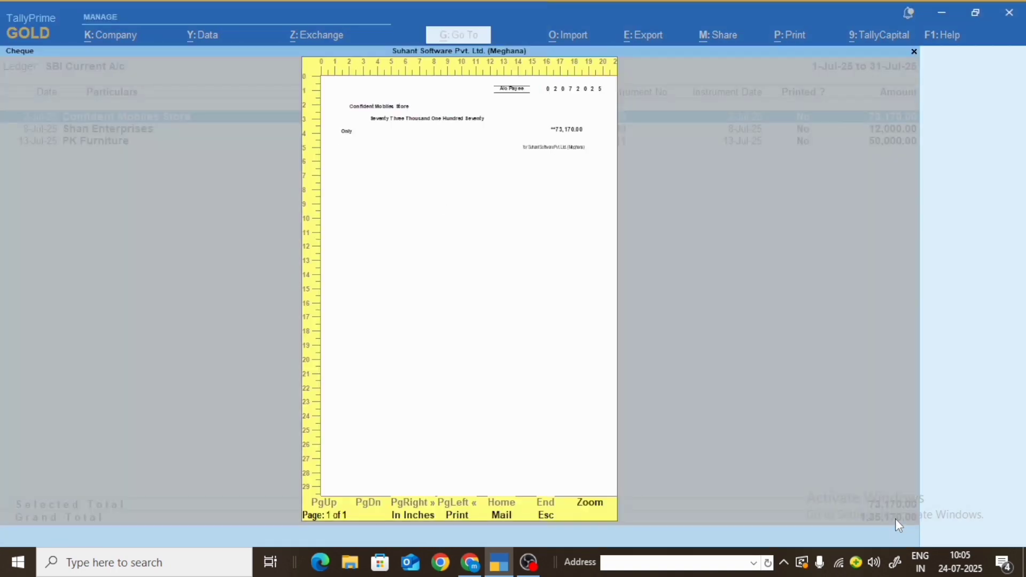
key("Escape")
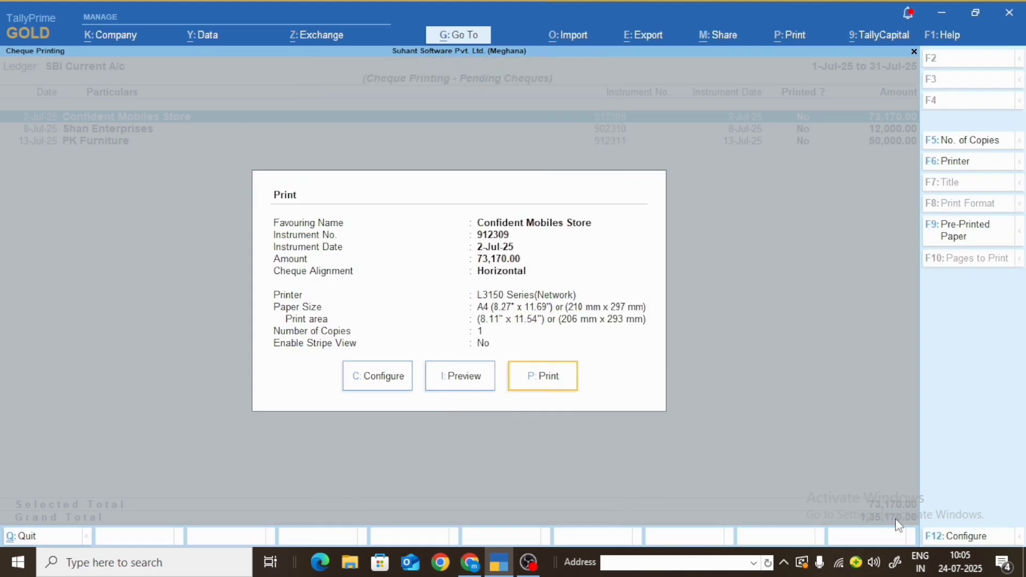
key("Escape")
key("Escape")
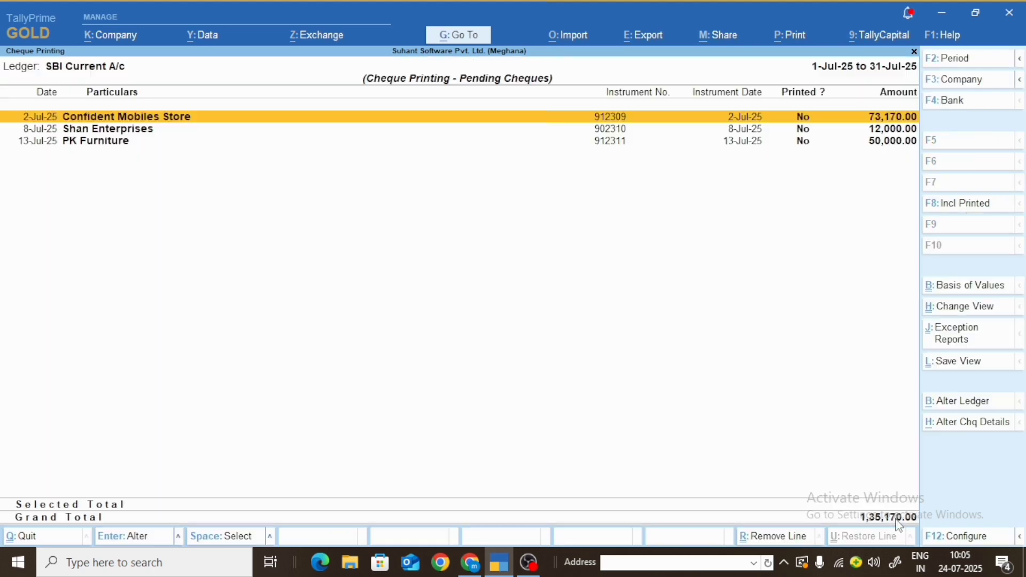
Step: Select the Shan Enterprises and PK Furniture cheques for printing, with cheque details shown before printing
key("Return")
key("Down")
key("space")
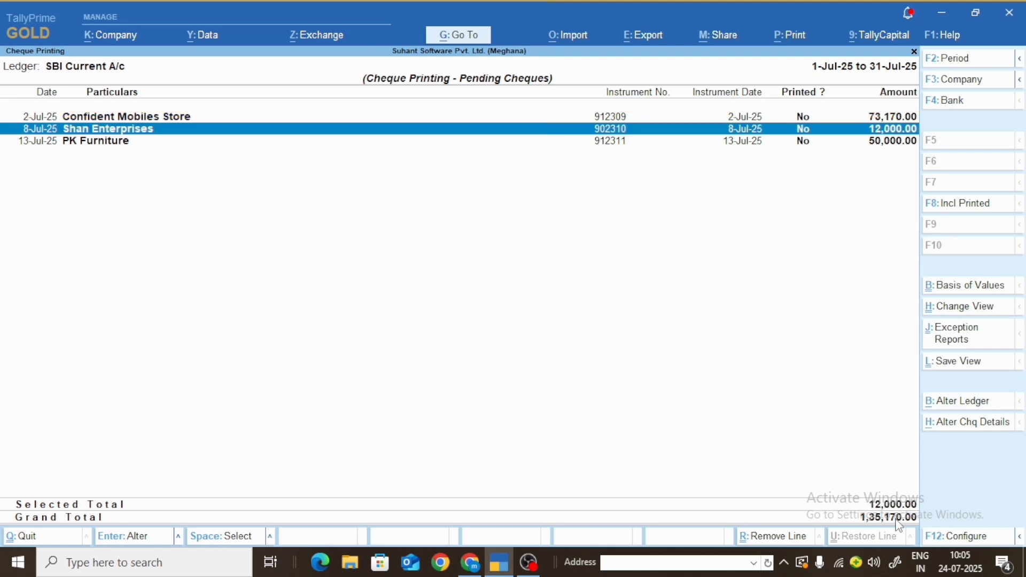
key("Down")
key("space")
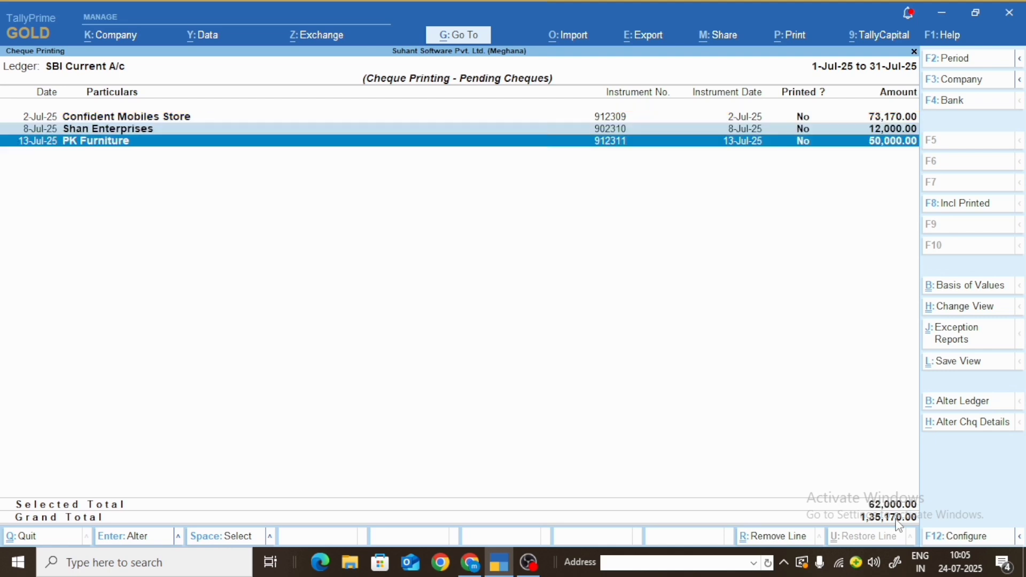
key("ctrl")
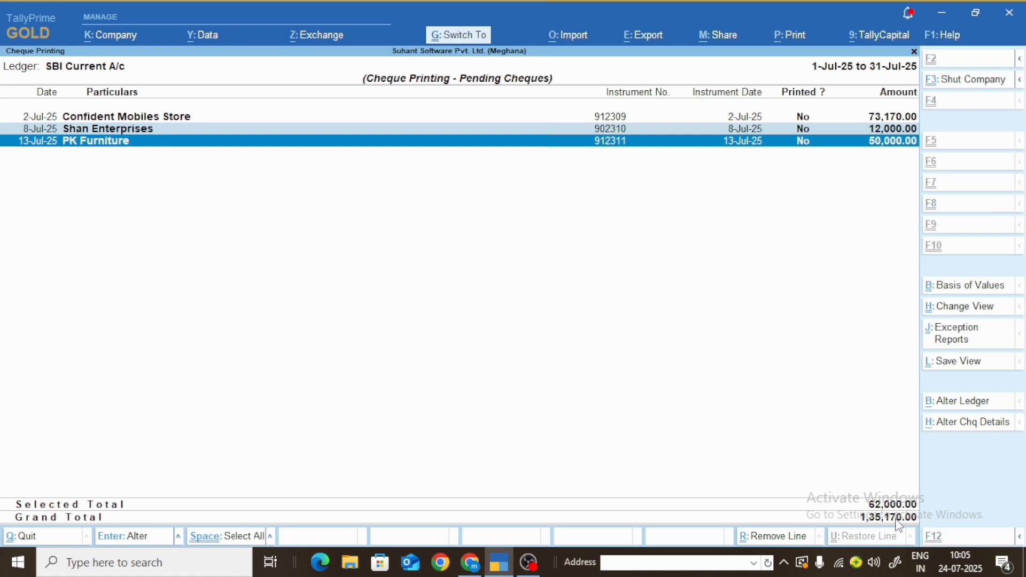
key("ctrl+p")
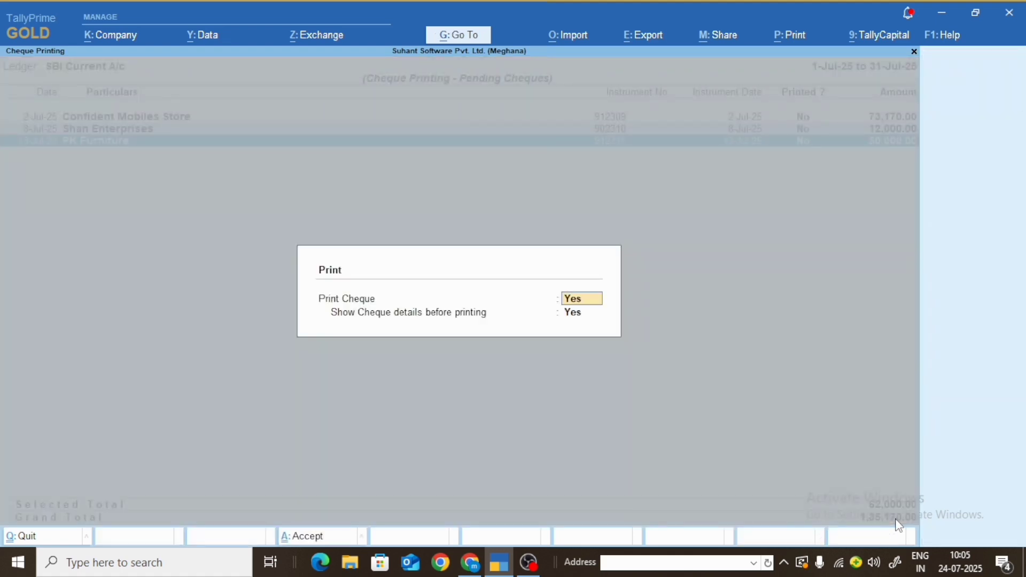
key("Return")
key("Return")
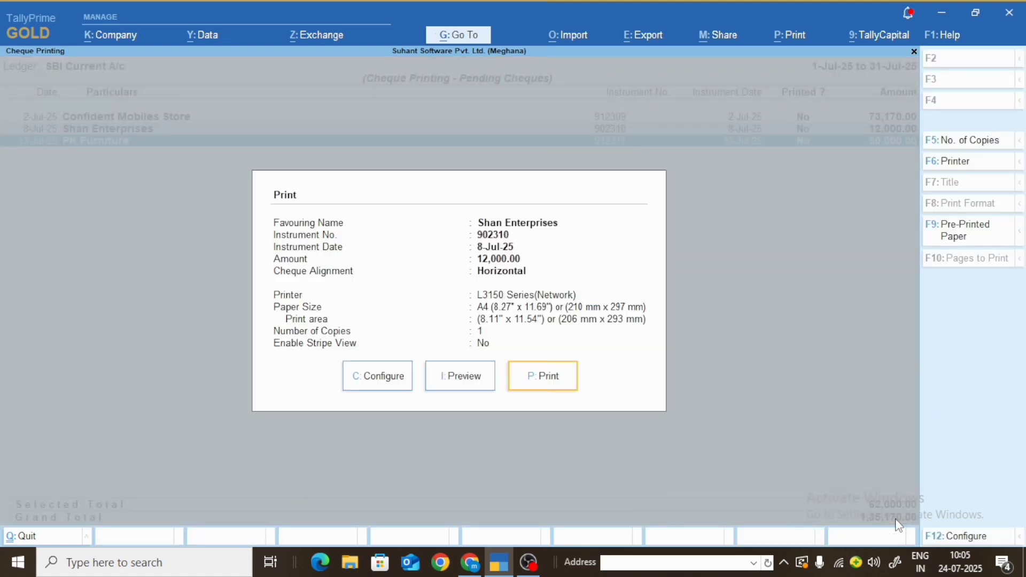
Step: Preview the Shan Enterprises cheque at enlarged size and dismiss its print without printing
key("Left")
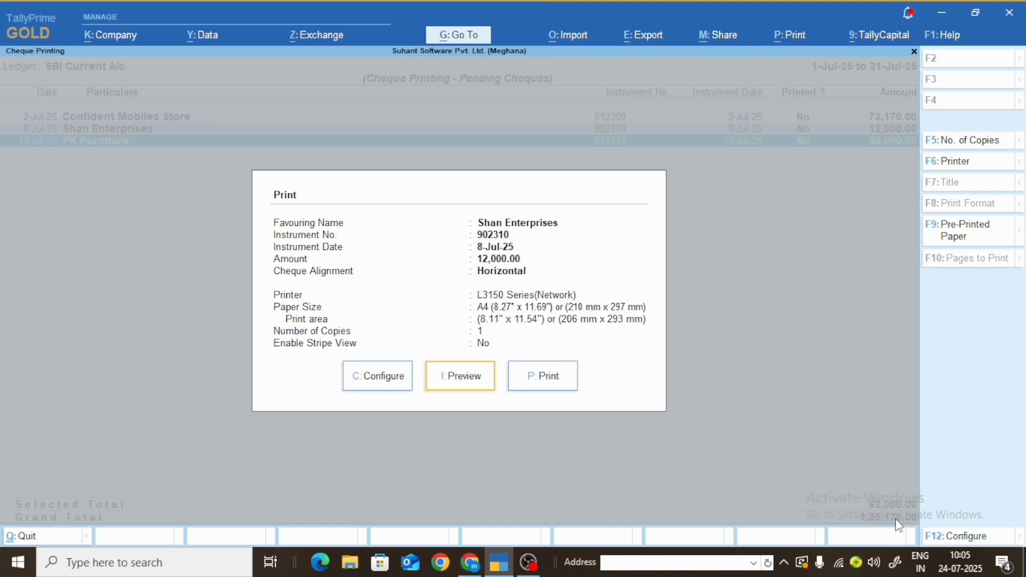
key("Return")
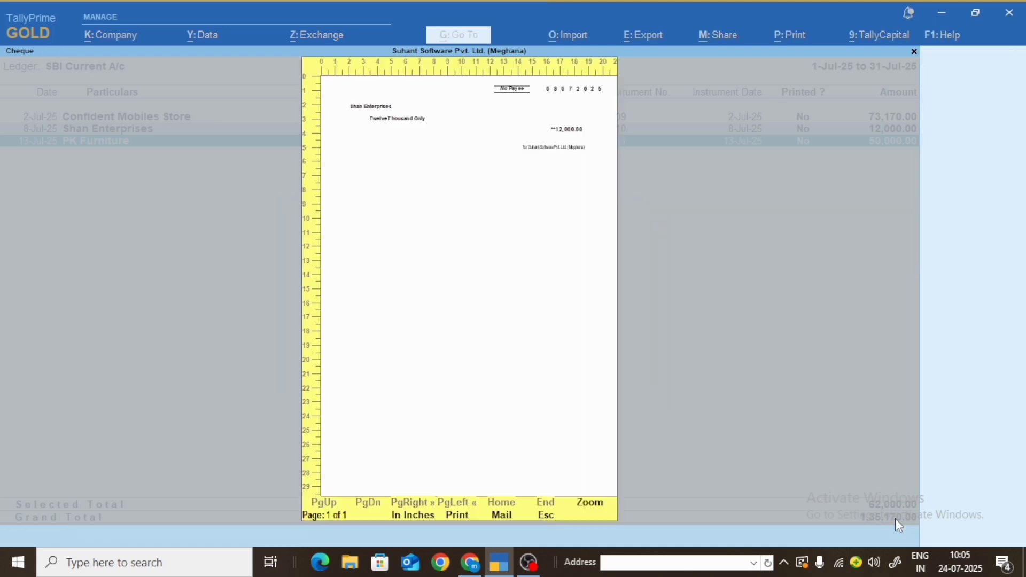
key("alt+z")
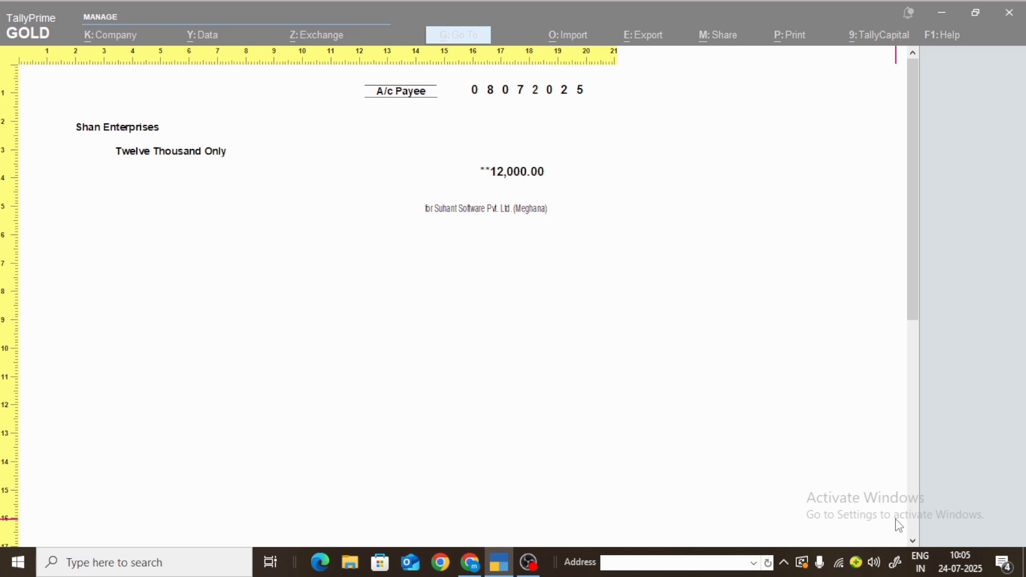
key("alt+z")
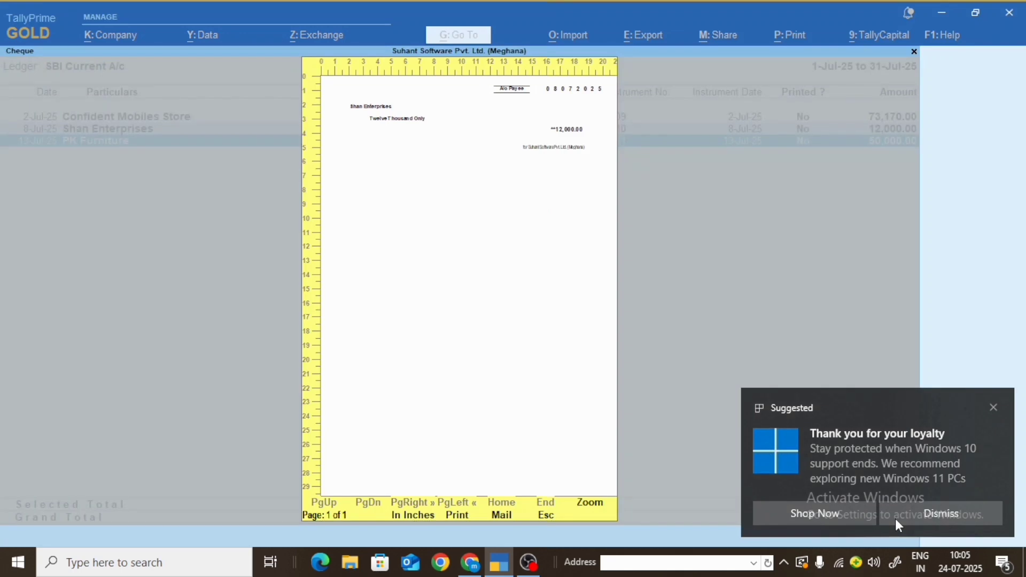
key("Escape")
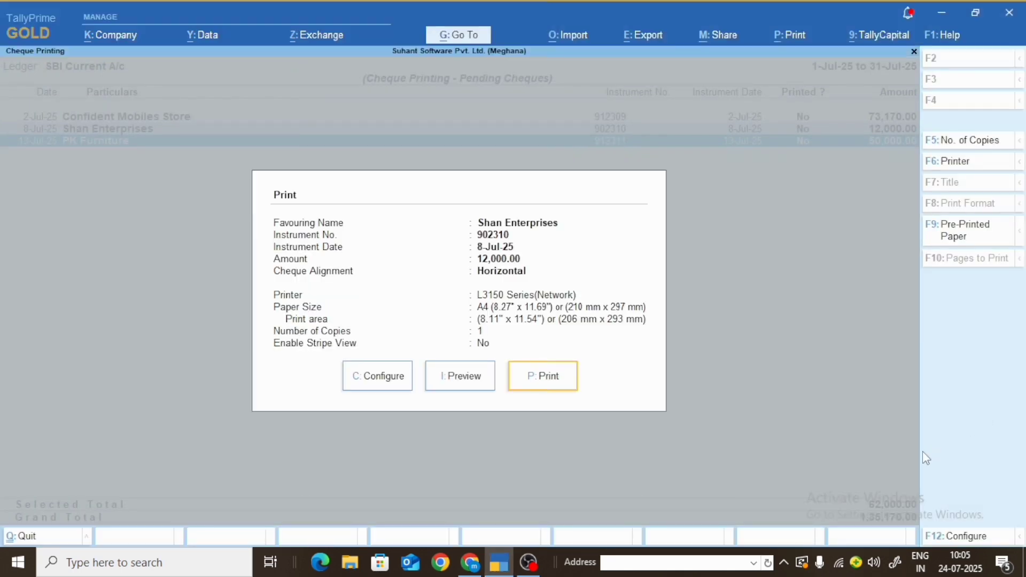
key("Escape")
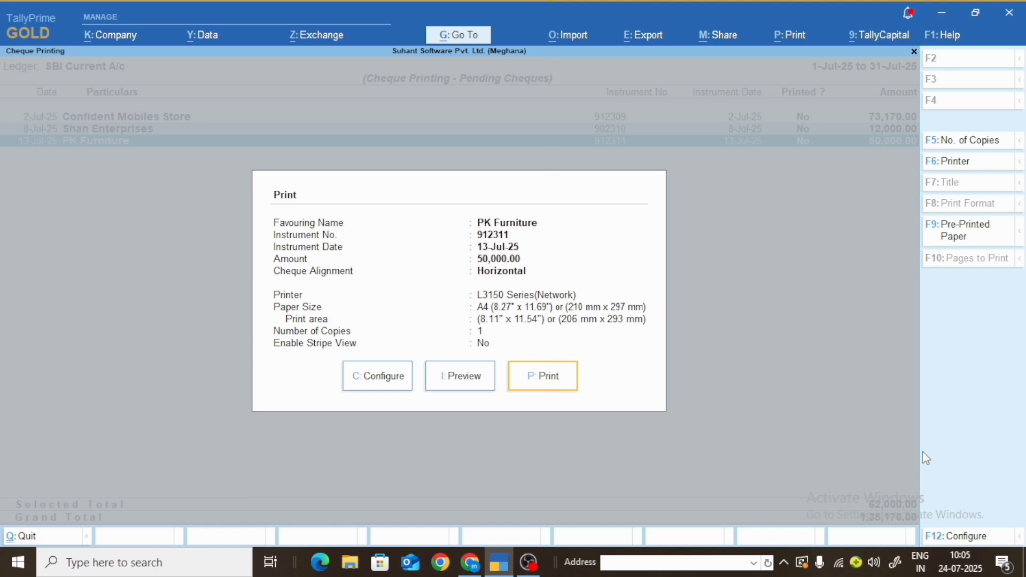
Step: Preview the PK Furniture cheque at enlarged size and dismiss its print without printing
key("Left")
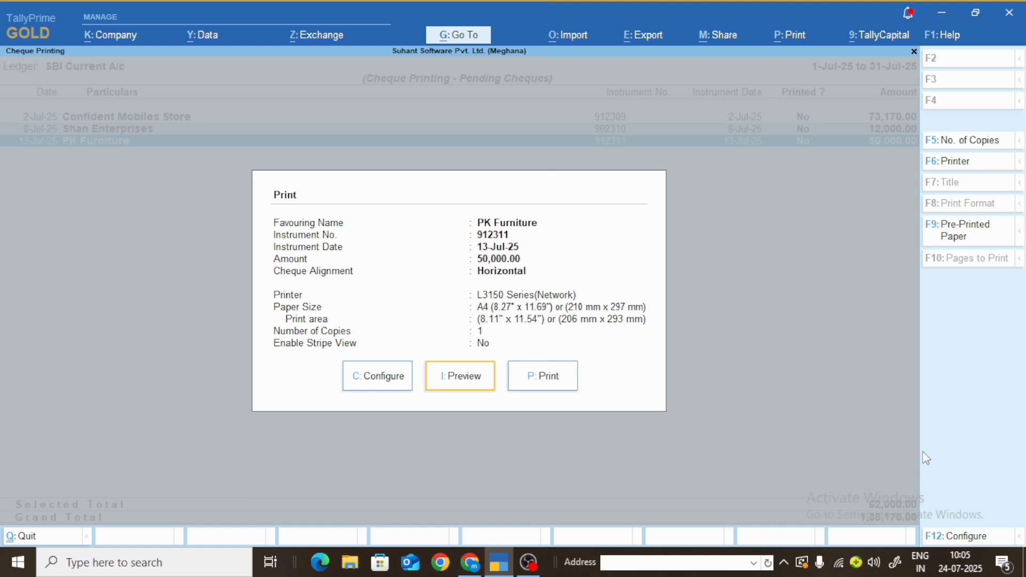
key("Return")
key("alt+z")
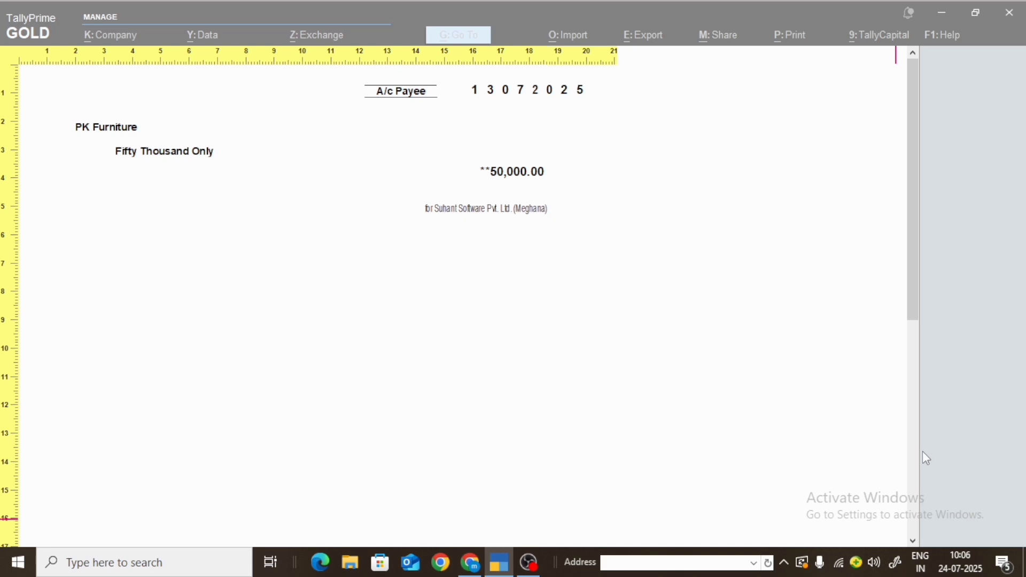
key("alt+z")
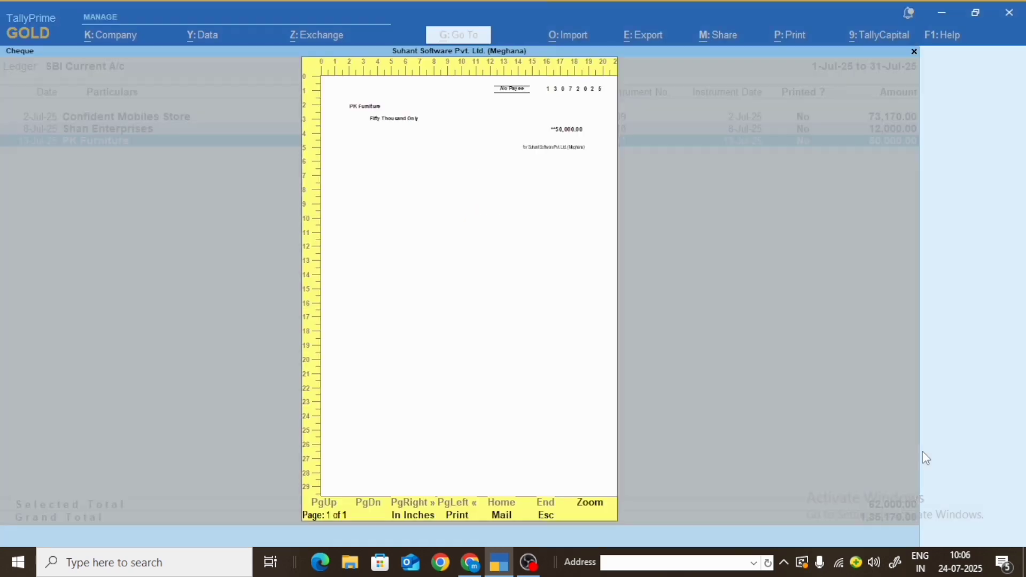
key("Escape")
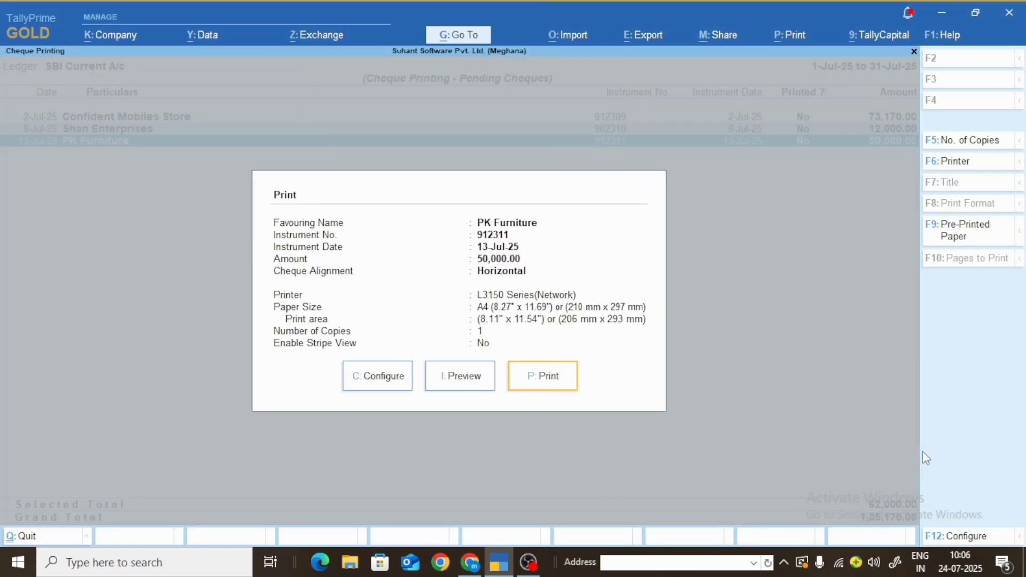
key("Escape")
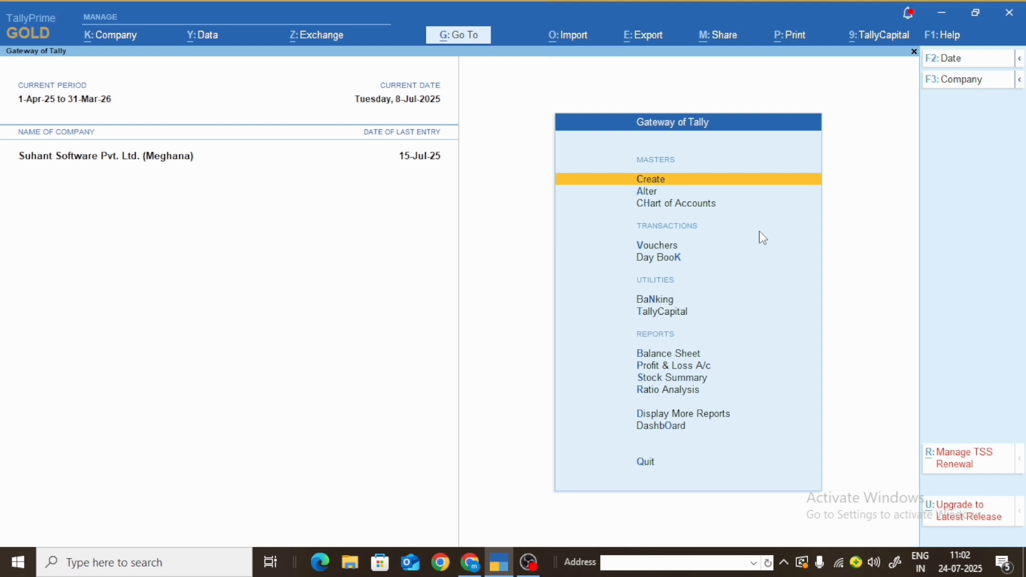
Step: Open the Bank Reconciliation statement for Kotak Bank Current A/c from the banking utilities
key("Down")
key("Down")
key("Down")
key("Down")
key("Down")
key("Down")
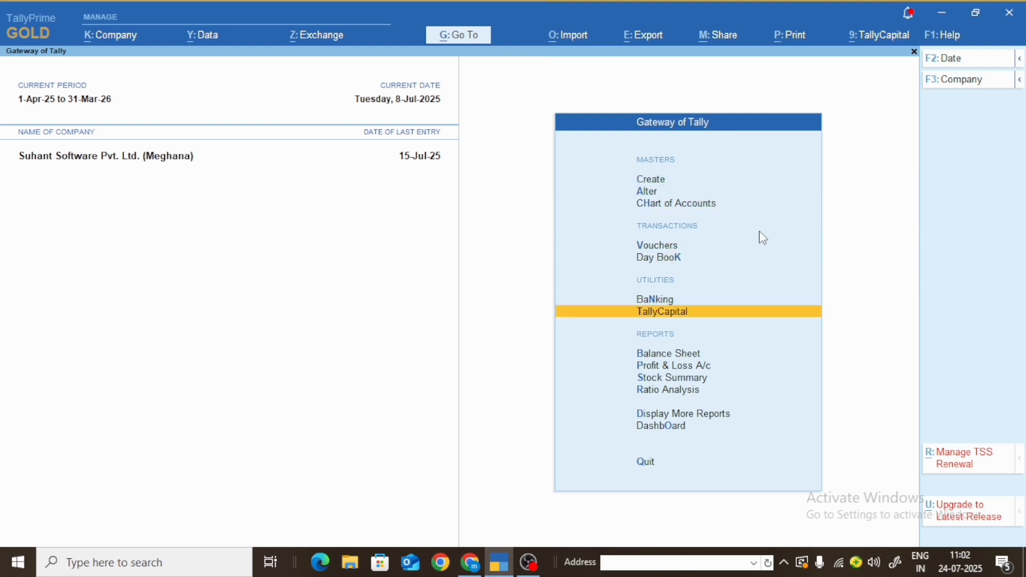
key("Up")
key("Return")
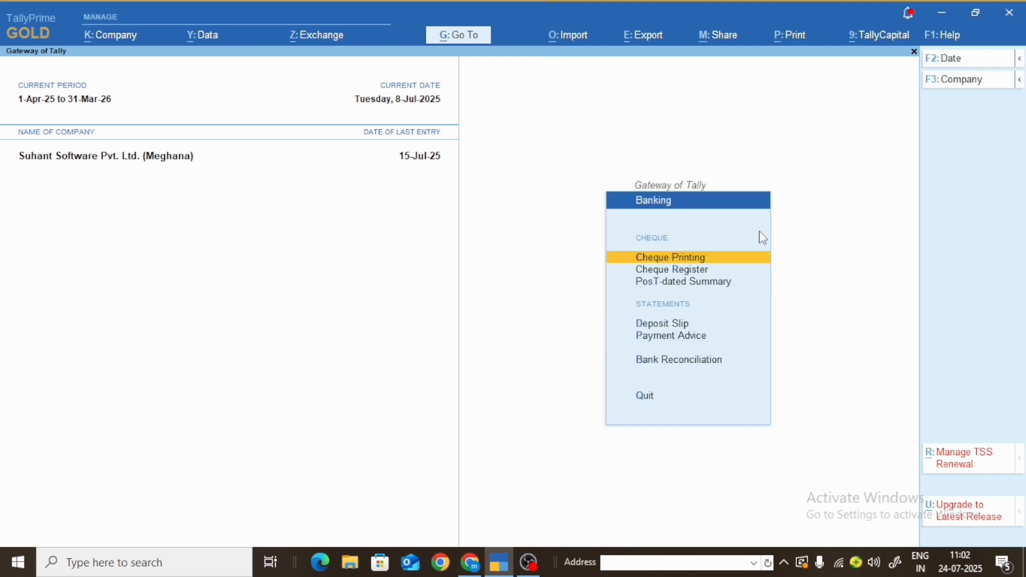
key("Down")
key("Down")
key("Down")
key("Down")
key("Down")
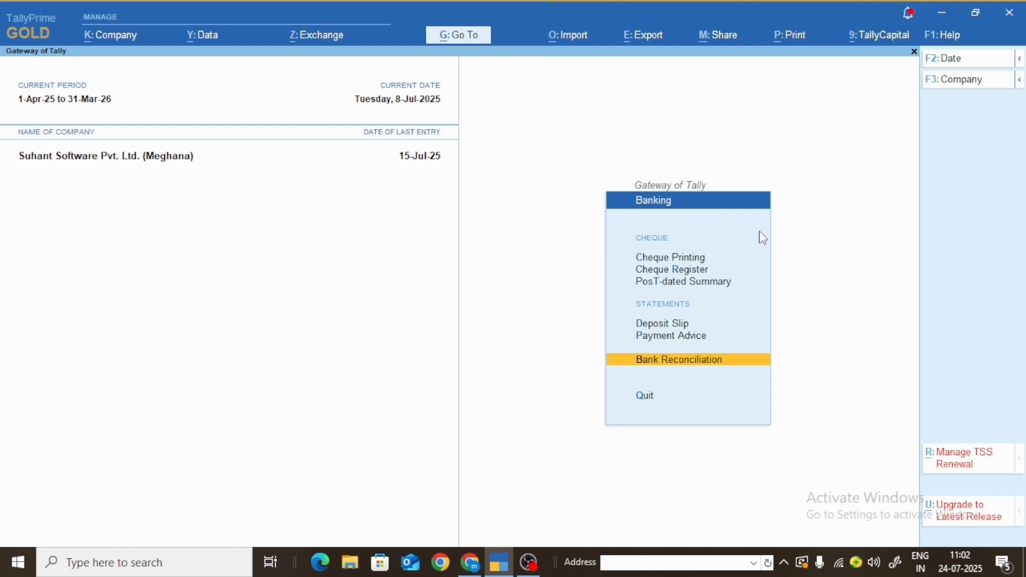
key("Return")
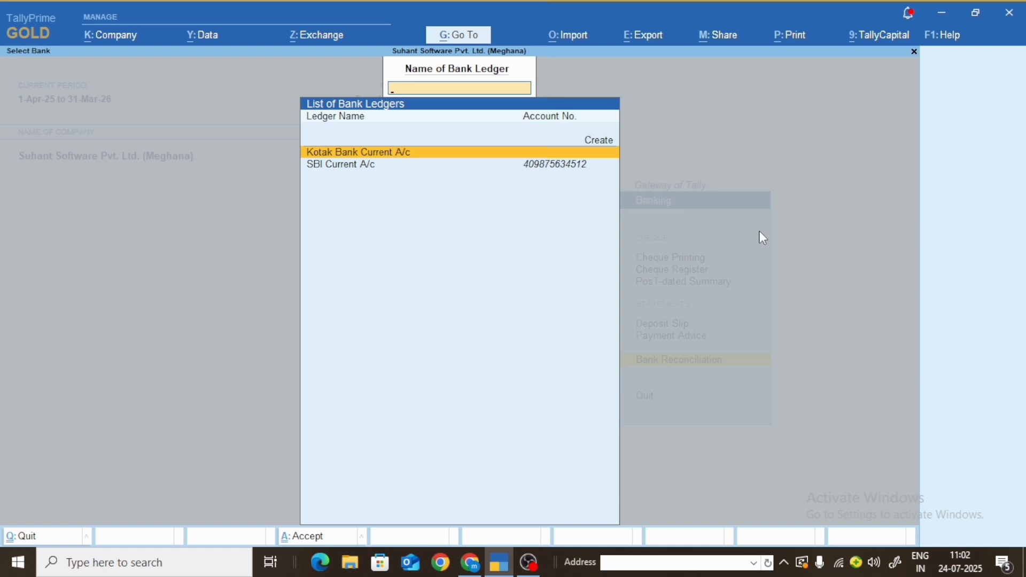
key("Return")
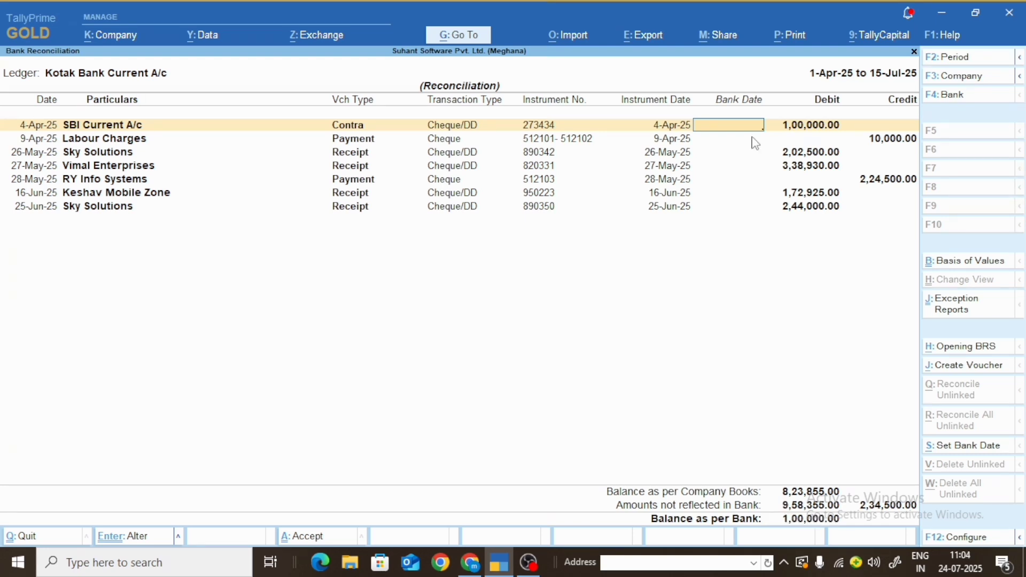
Step: Enter bank dates 5-Apr-25 for the SBI contra, 9-Apr-25 for Labour Charges and 26-May-25 for the May Sky Solutions receipt
type("5-4")
key("Return")
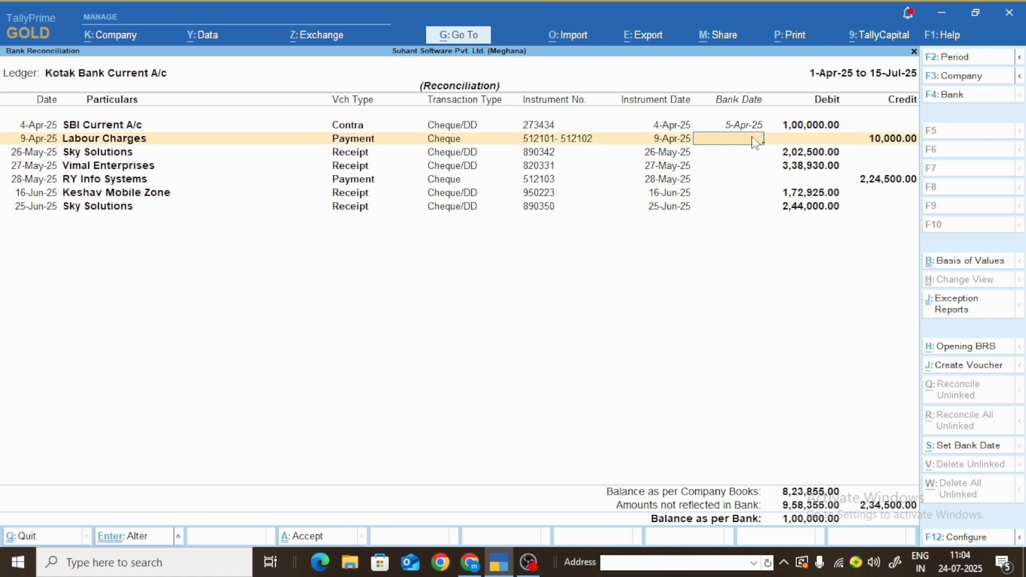
type("9-4")
key("Return")
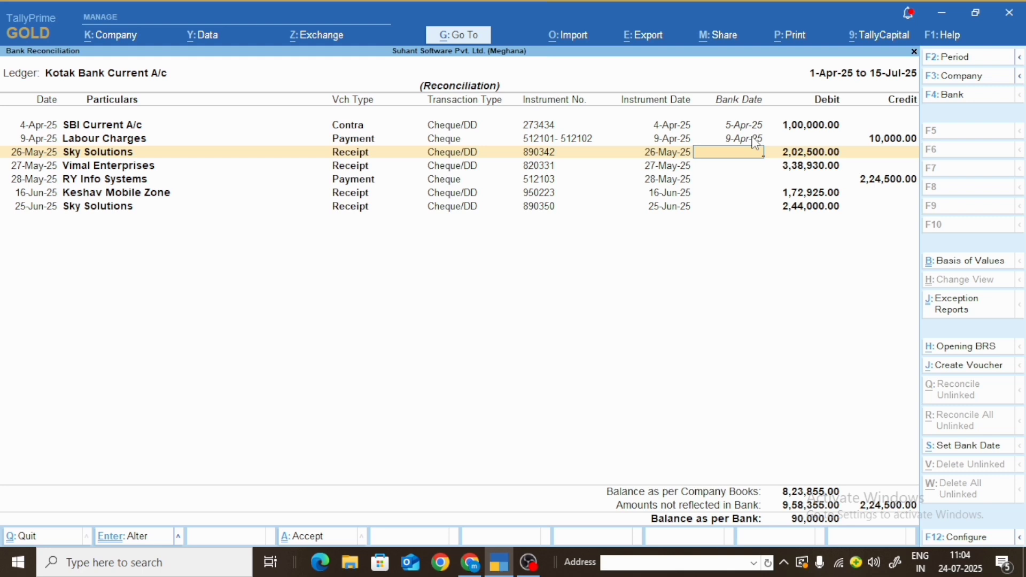
type("26-5")
key("Return")
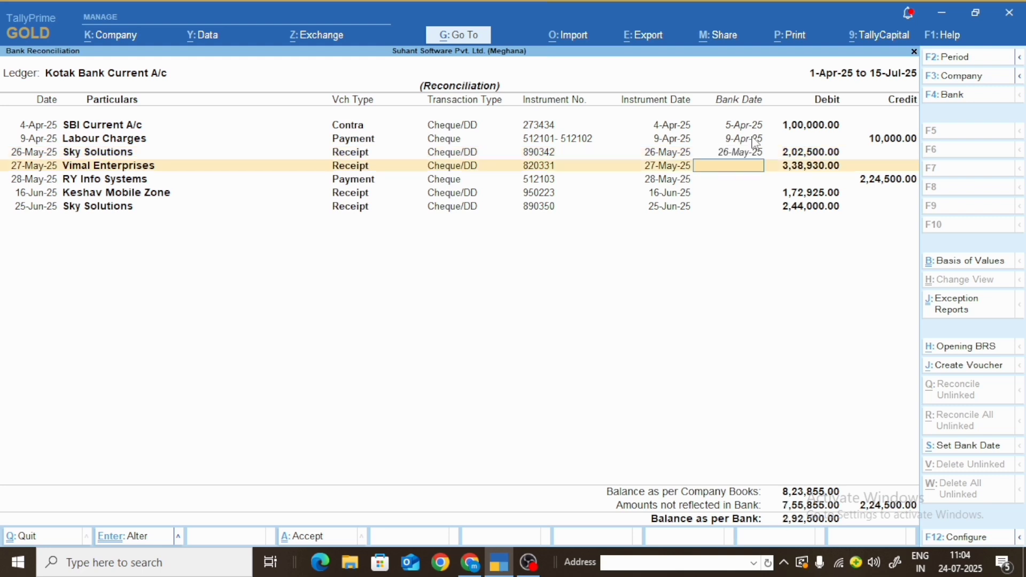
Step: Enter bank dates 28-May-25 for Vimal Enterprises, 29-May-25 for RY Info Systems and 16-Jun-25 for Keshav Mobile Zone
type("8-5")
key("Return")
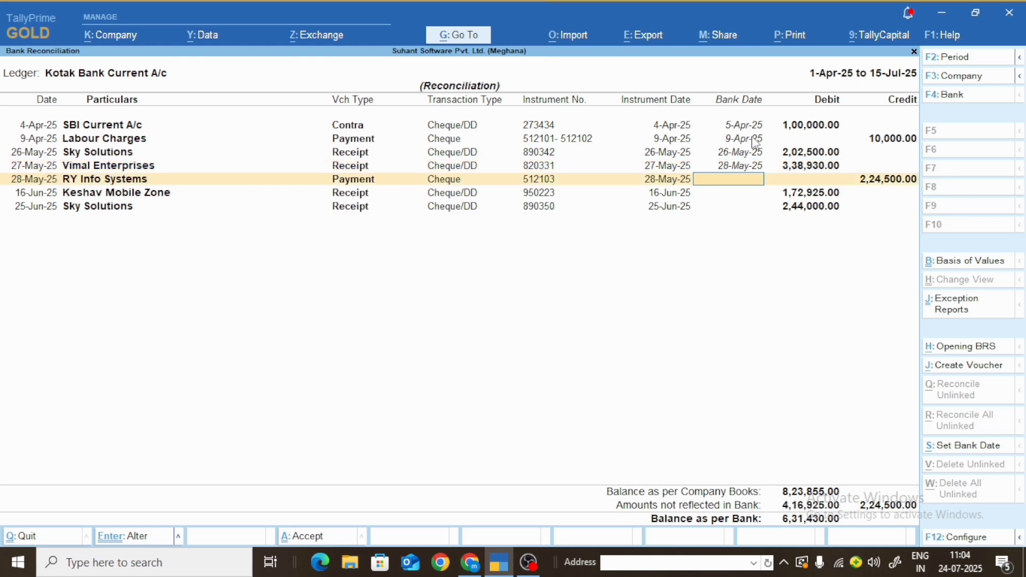
type("29-5")
key("Return")
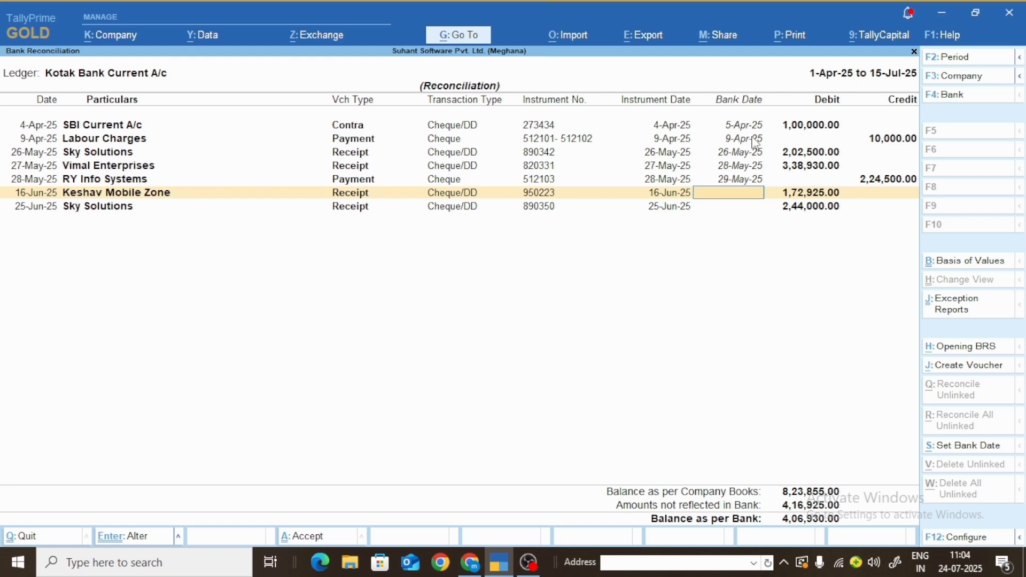
type("16-6")
key("Return")
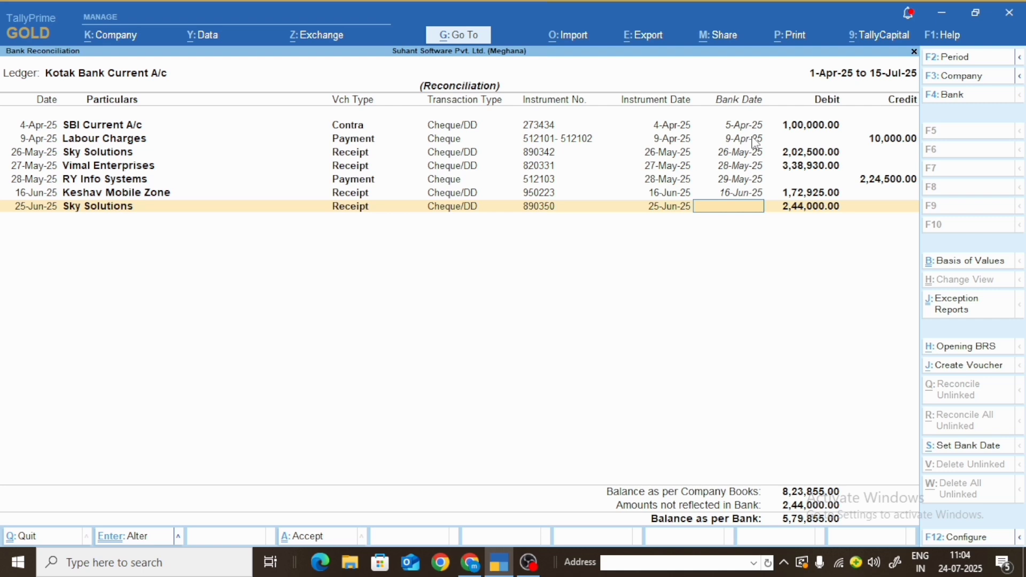
Step: Enter bank date 25-Jun-25 for the June Sky Solutions receipt and save the Kotak Bank reconciliation
type("6")
key("BackSpace")
type("25 6")
key("Return")
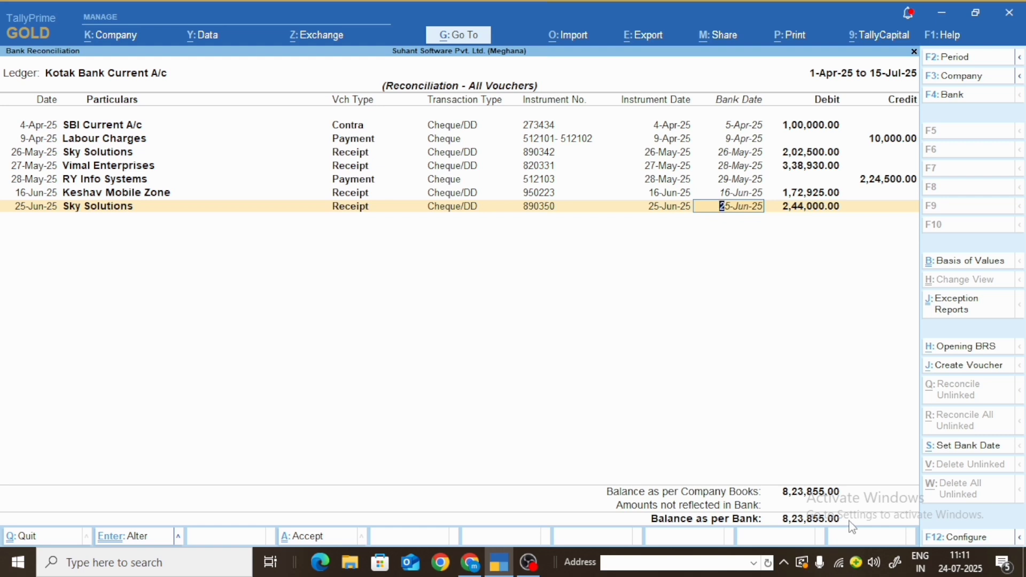
key("Return")
key("Return")
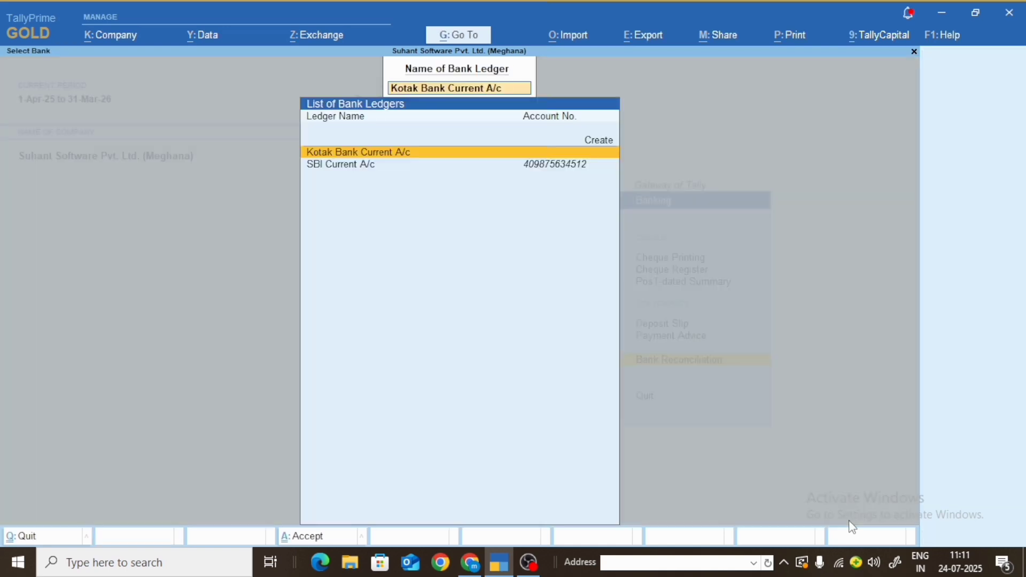
Step: Leave the bank ledger selection and return to the Gateway of Tally
key("Escape")
key("Escape")
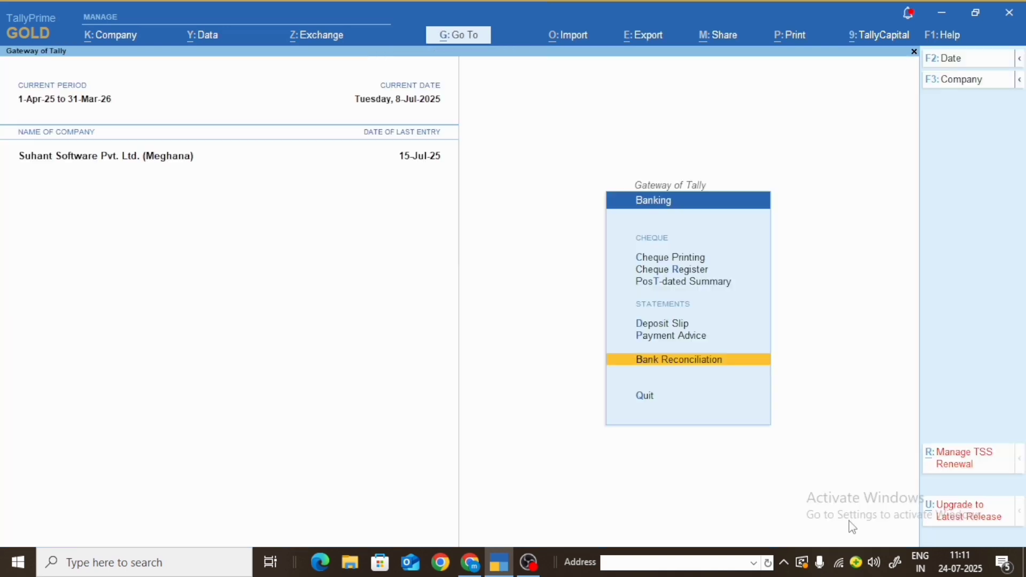
key("Escape")
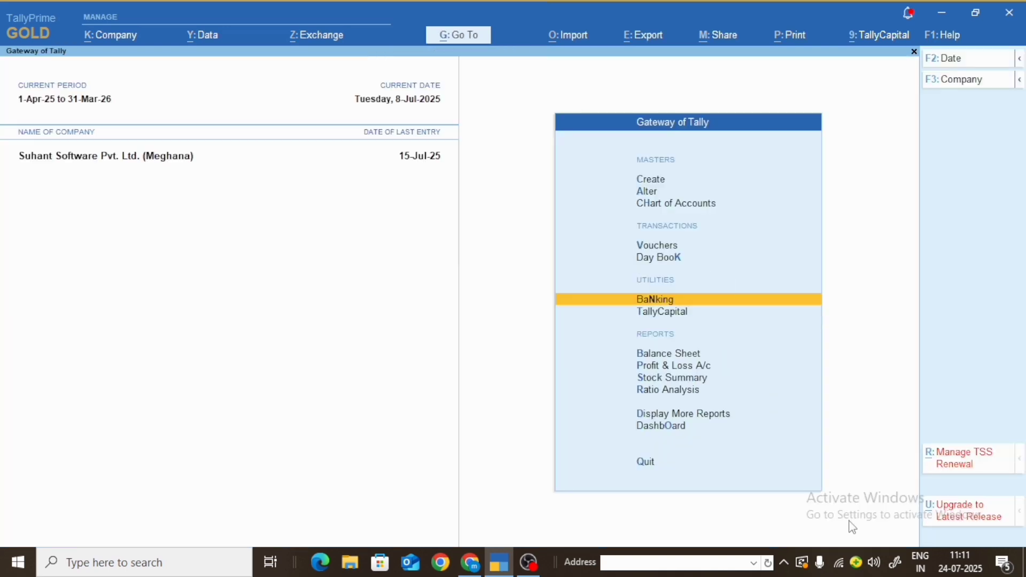
Step: Open the monthly summary of Kotak Bank Current A/c from the Cash/Bank Books in the account books
key("s")
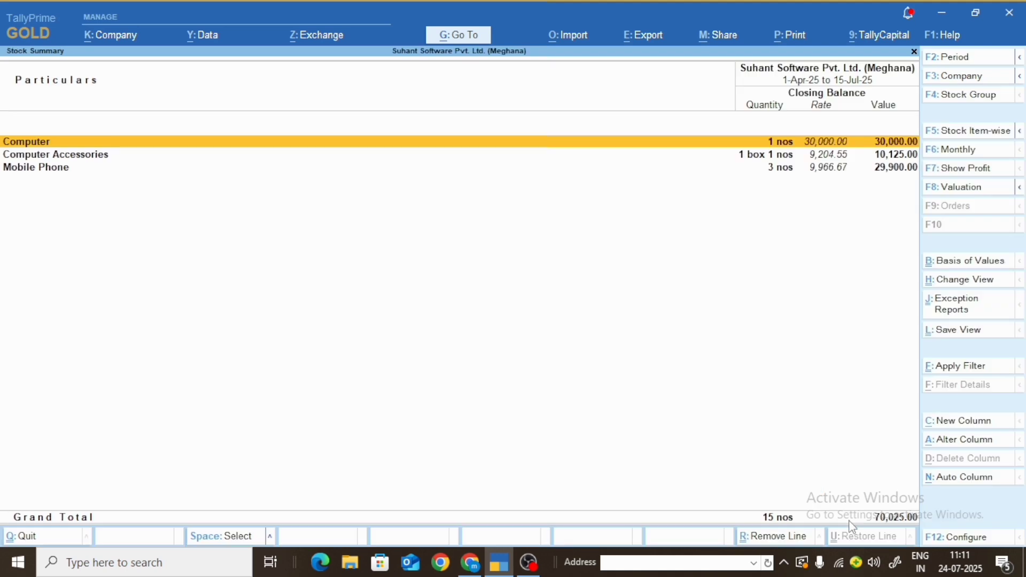
key("Escape")
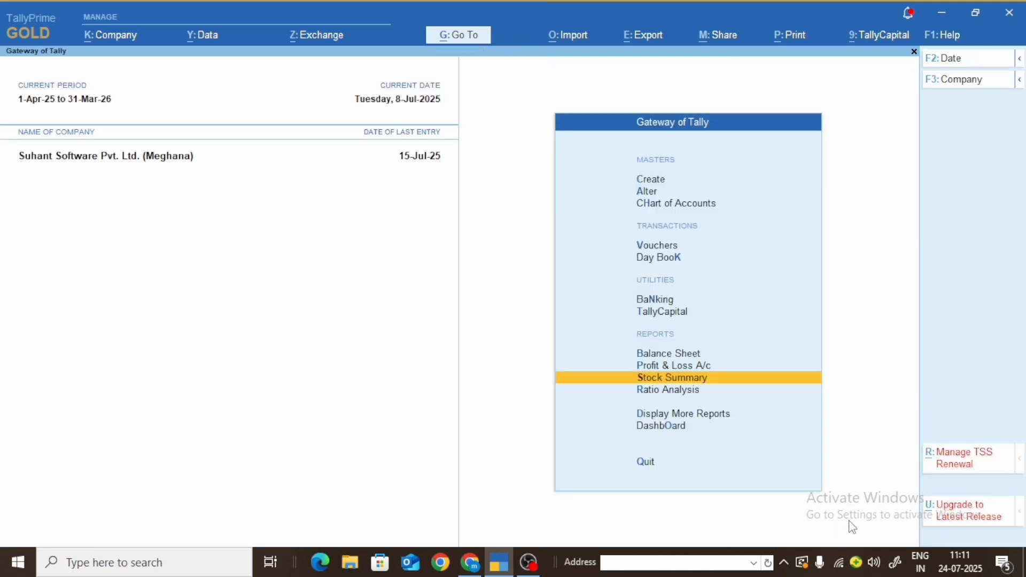
key("d")
key("a")
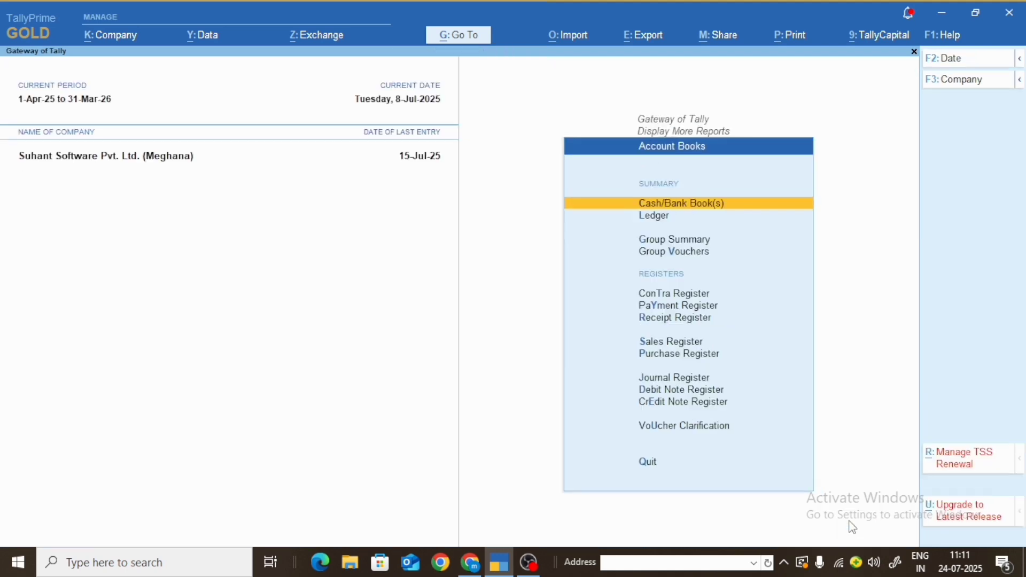
key("Return")
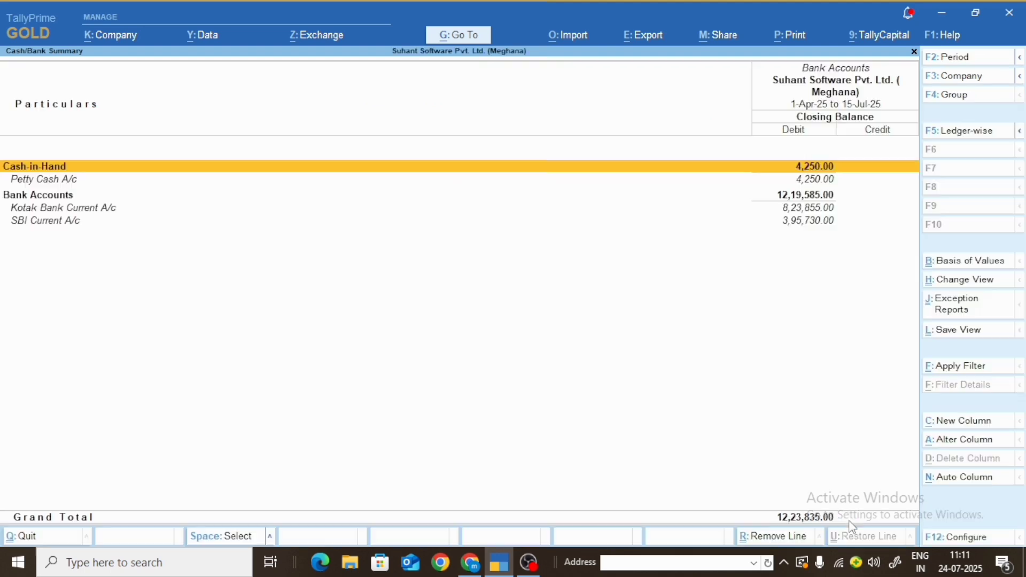
key("Down")
key("Down")
key("Down")
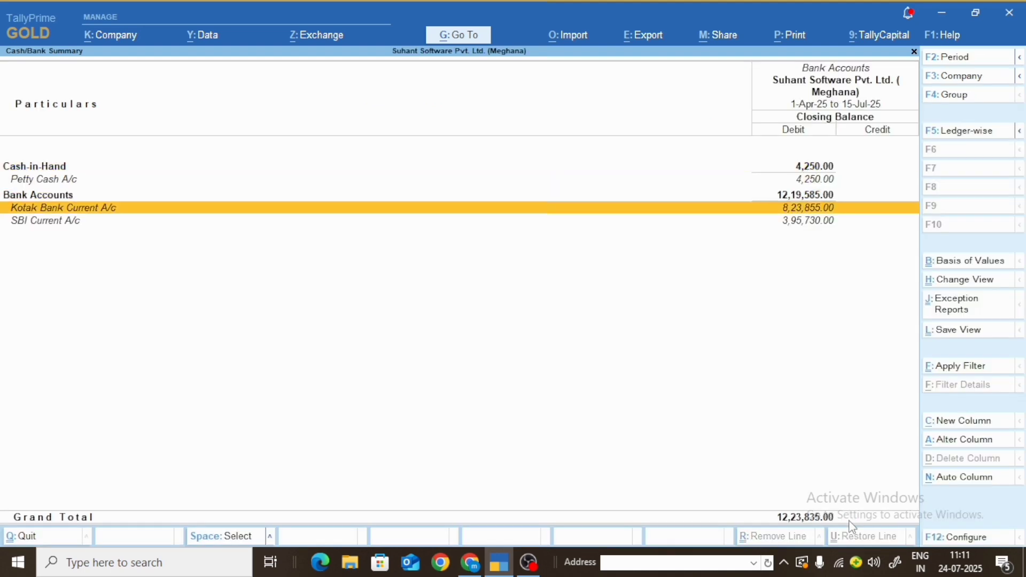
key("Return")
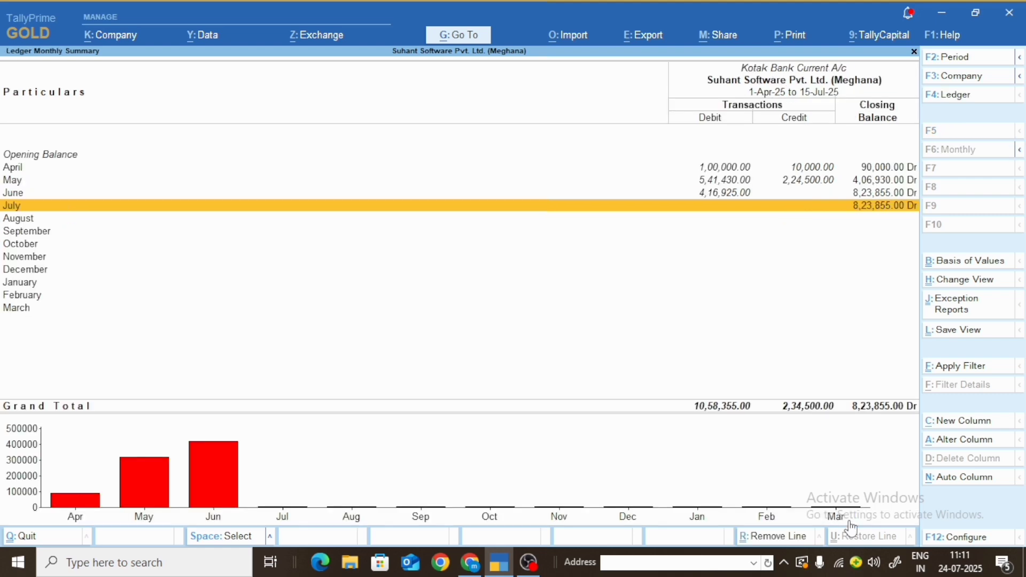
Step: Display the April ledger vouchers of Kotak Bank Current A/c
key("Up")
key("Up")
key("Up")
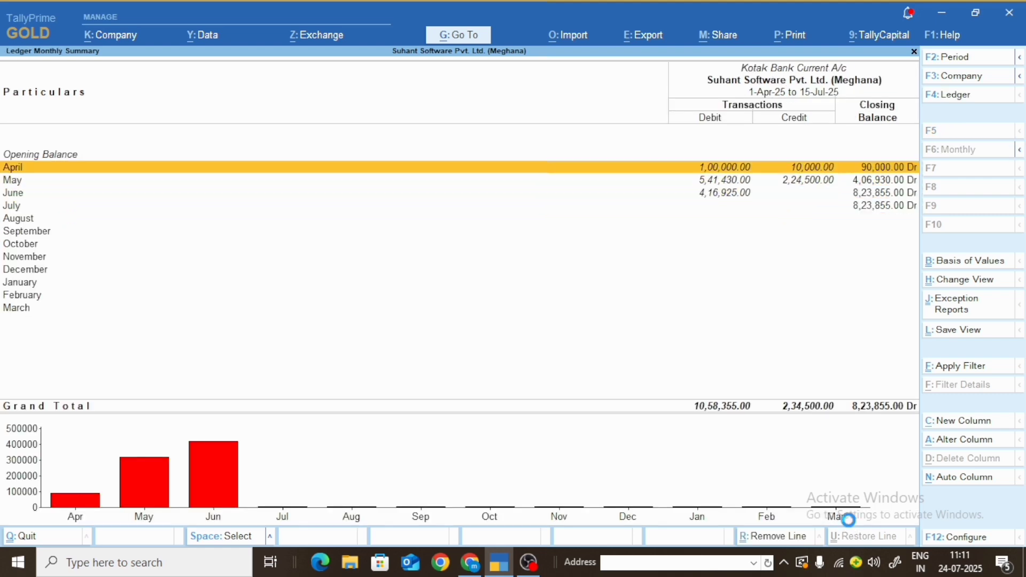
key("Return")
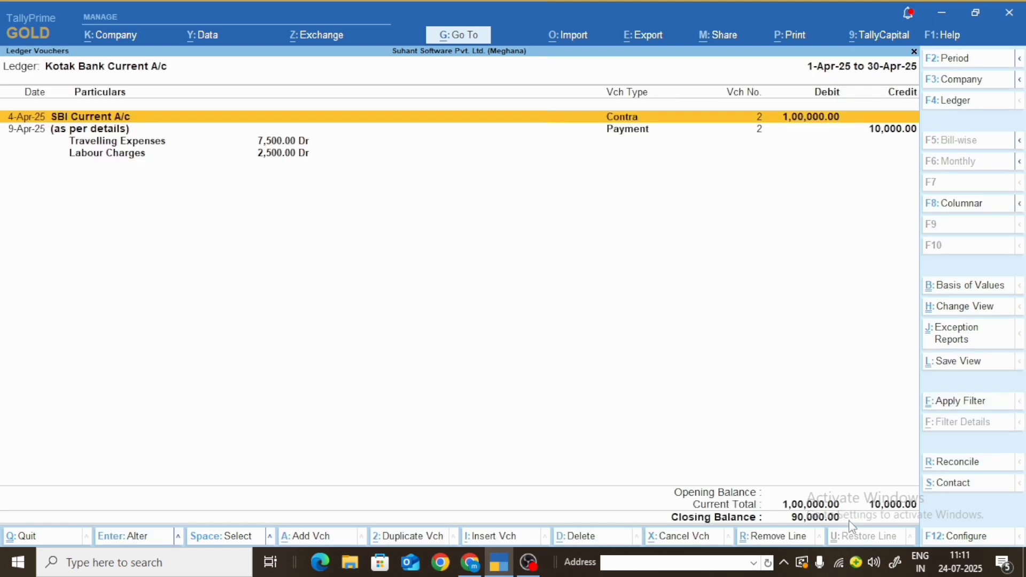
Step: Extend the ledger vouchers period to end on 30-Jun-25, keeping 1-4-2025 as the start date
key("F2")
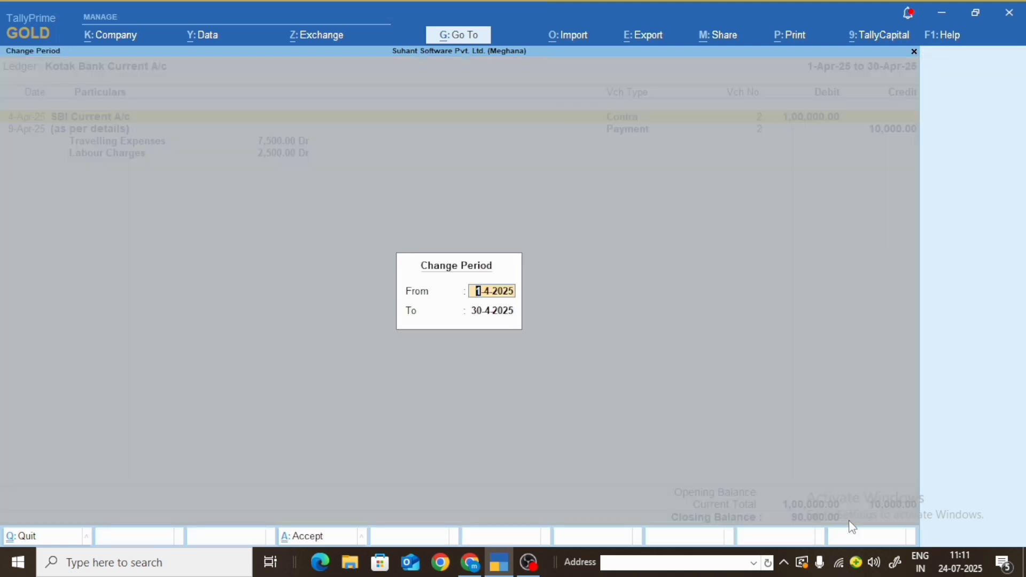
key("Return")
type("306")
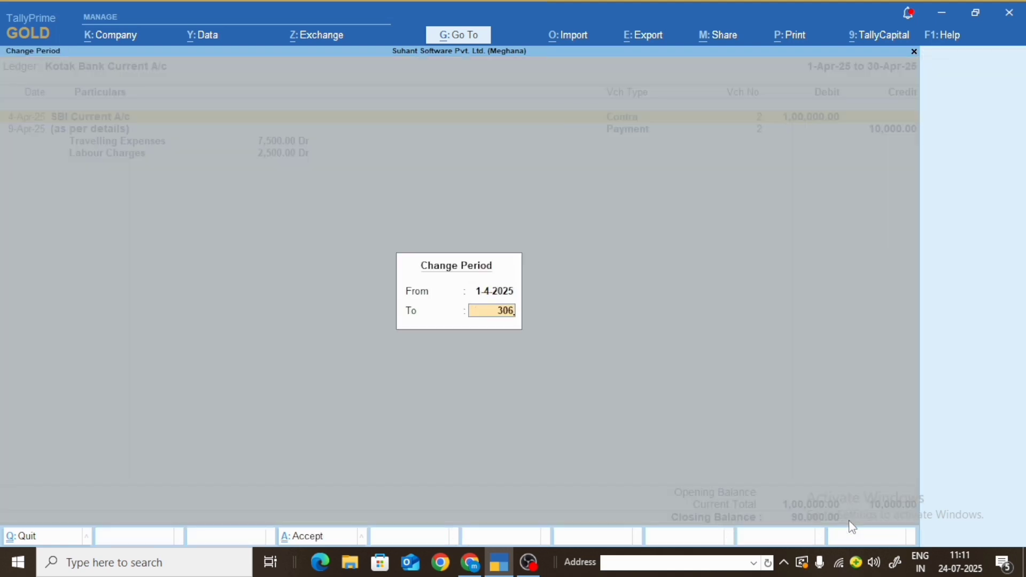
key("BackSpace")
type("-6")
key("Return")
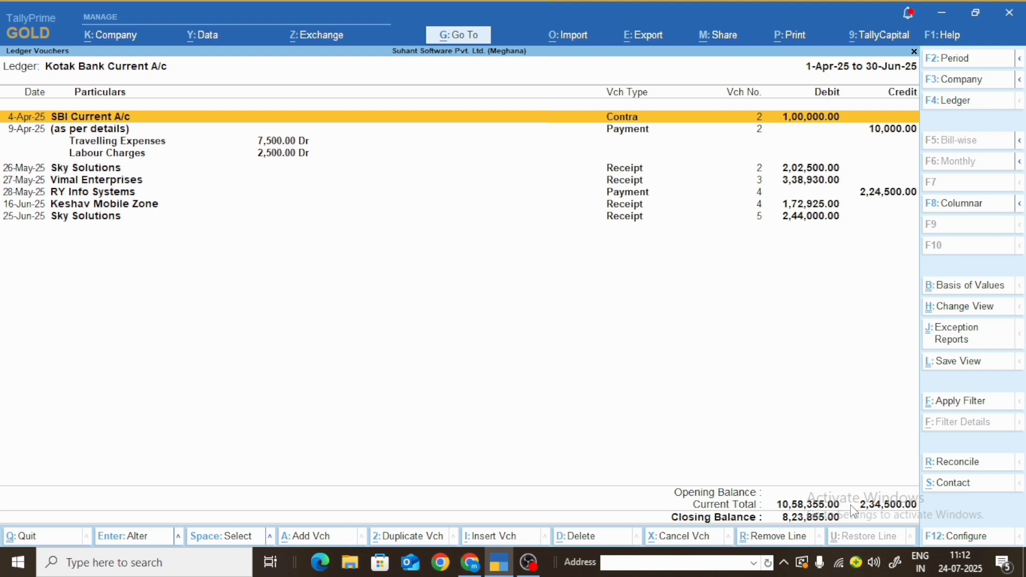
Step: Leave the Kotak Bank ledger reports and return to the Gateway of Tally without quitting the program
key("Escape")
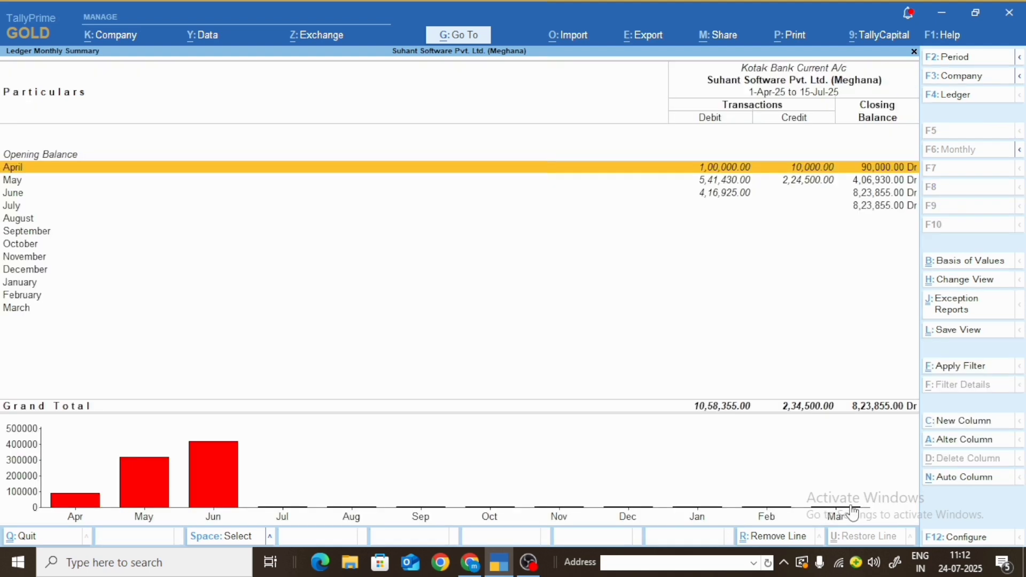
key("Escape")
key("Escape")
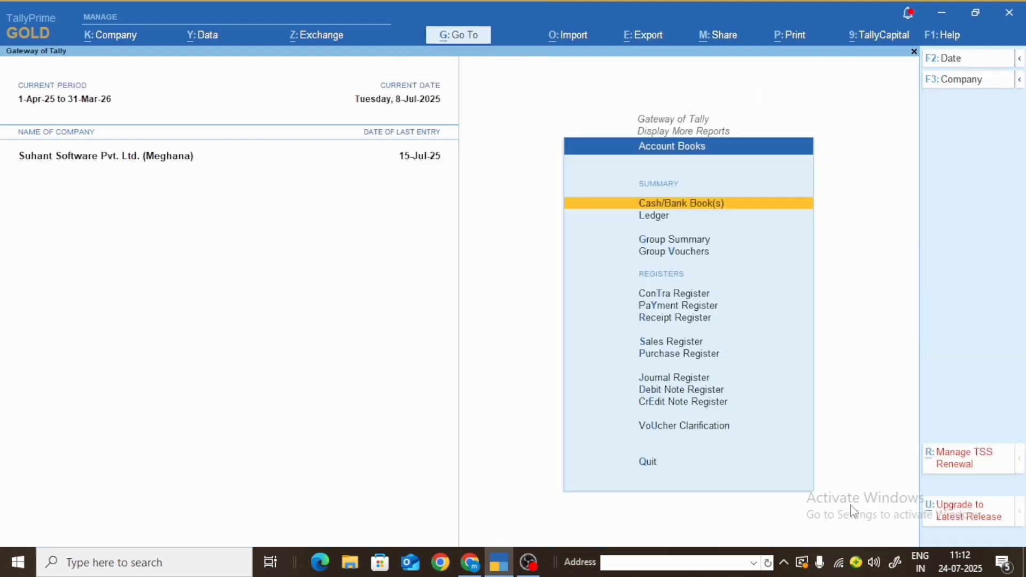
key("Escape")
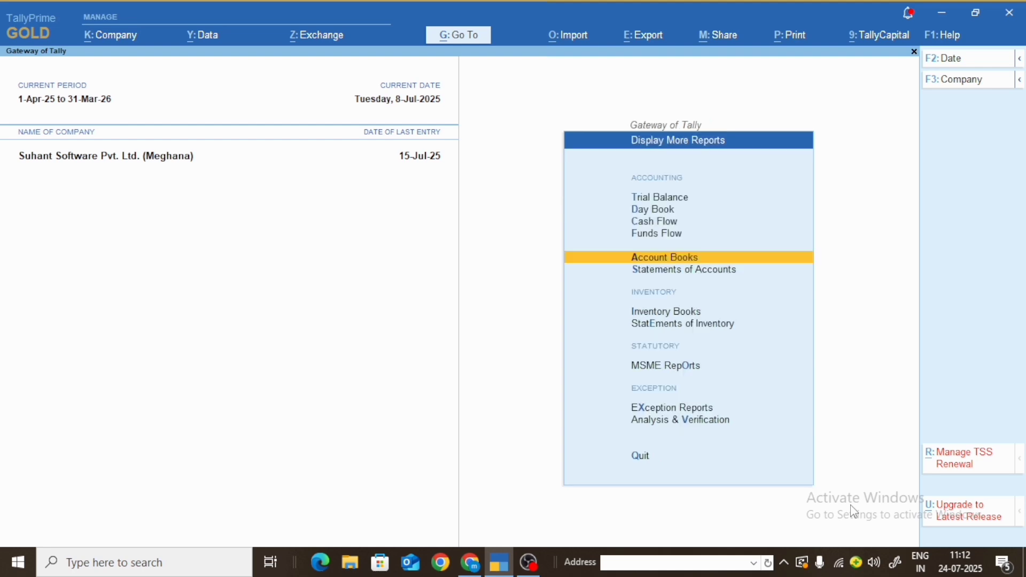
key("Escape")
key("Escape")
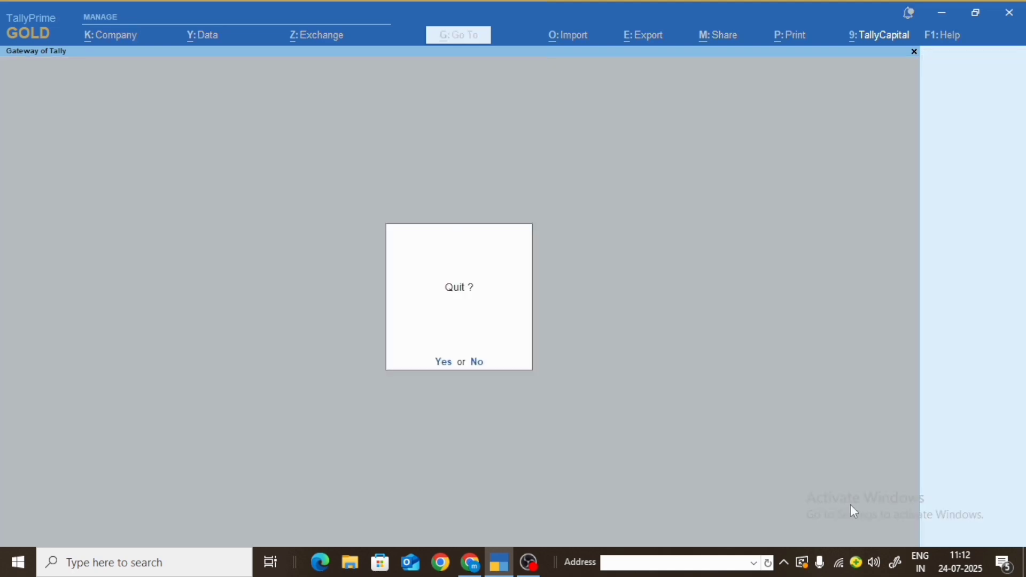
key("n")
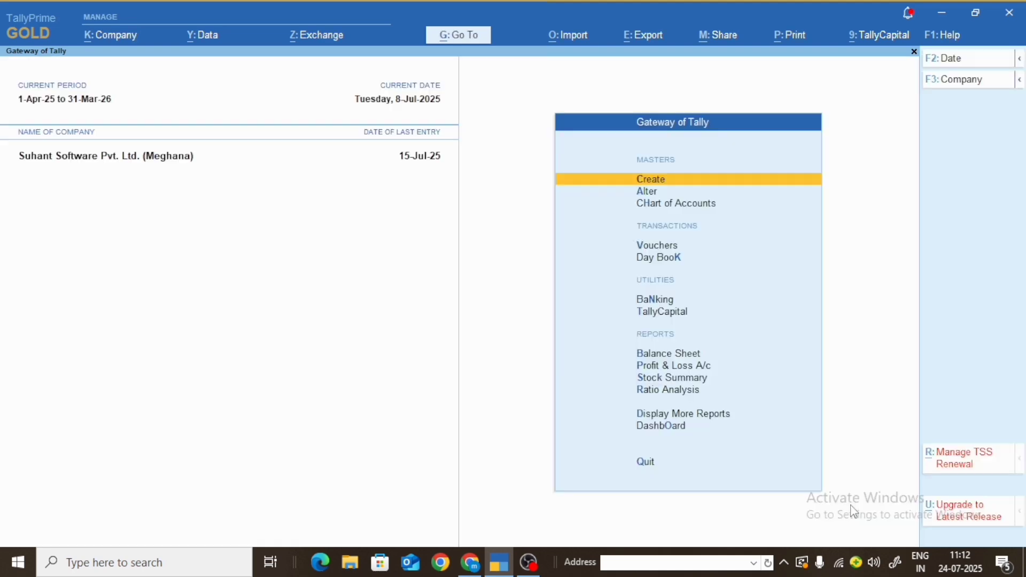